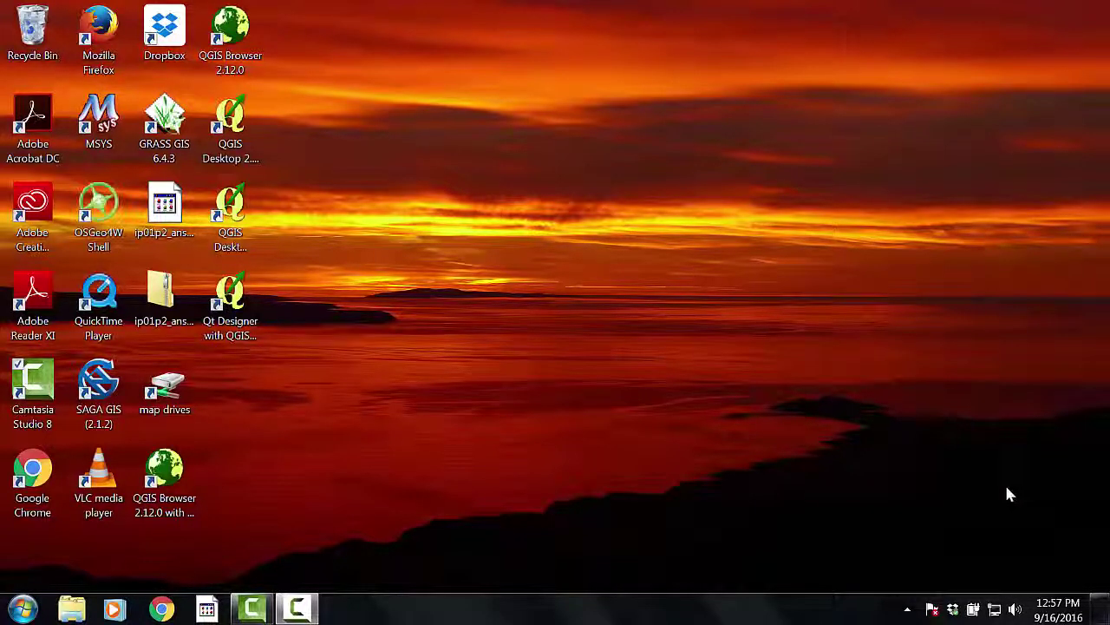
- Launch ArcMap 10.3 from the Start menu to get an empty untitled map
{"action": "left_click", "coordinate": [22, 609]}
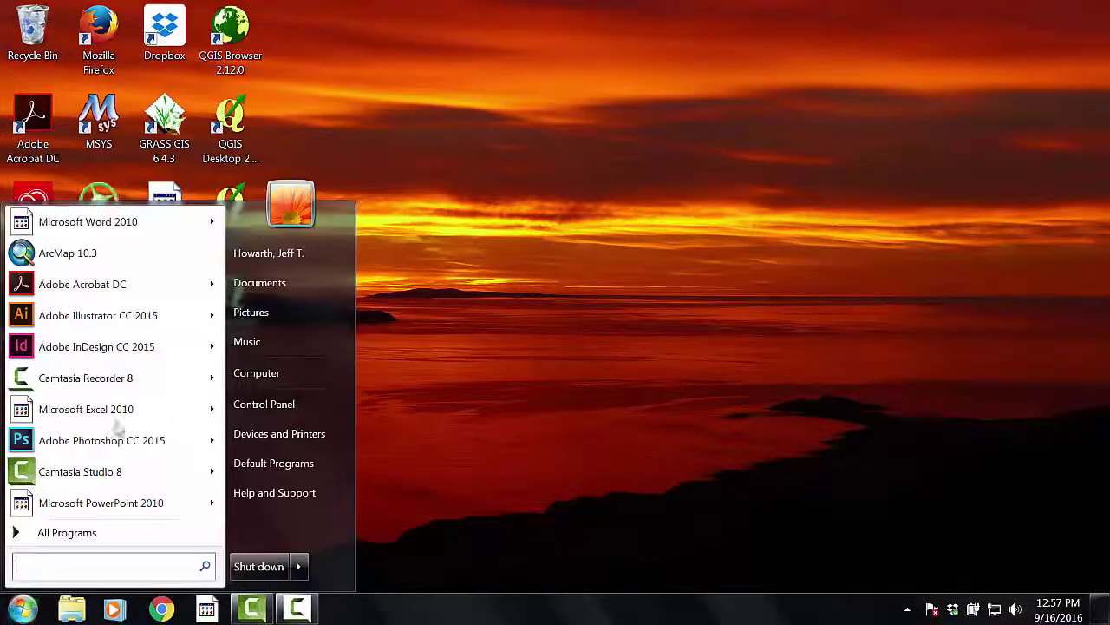
{"action": "key", "text": "Escape"}
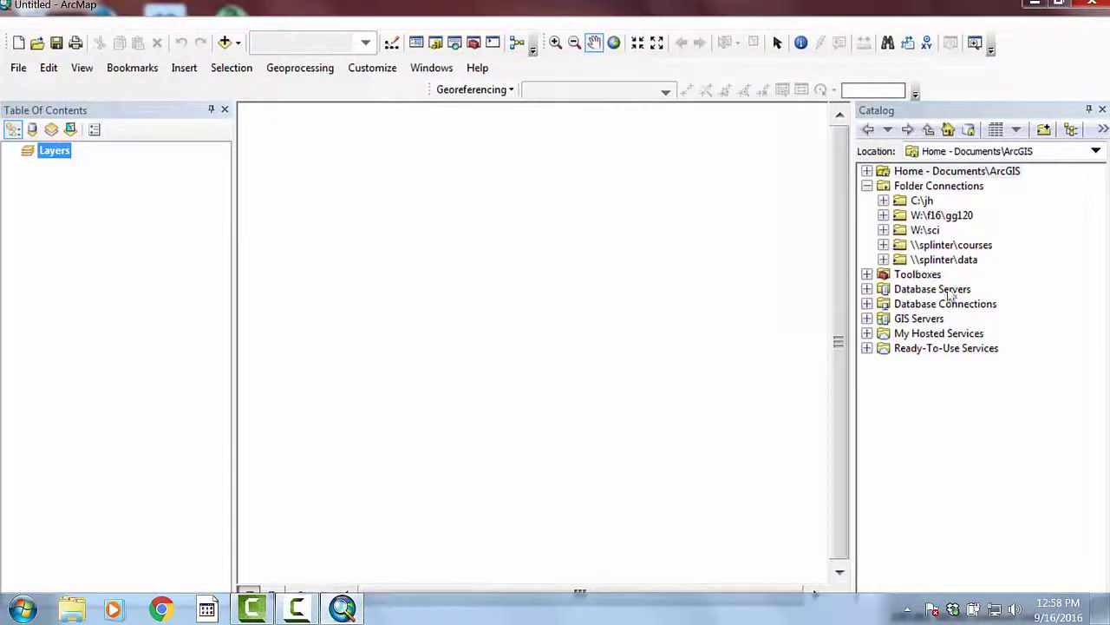
{"action": "left_click", "coordinate": [1102, 110]}
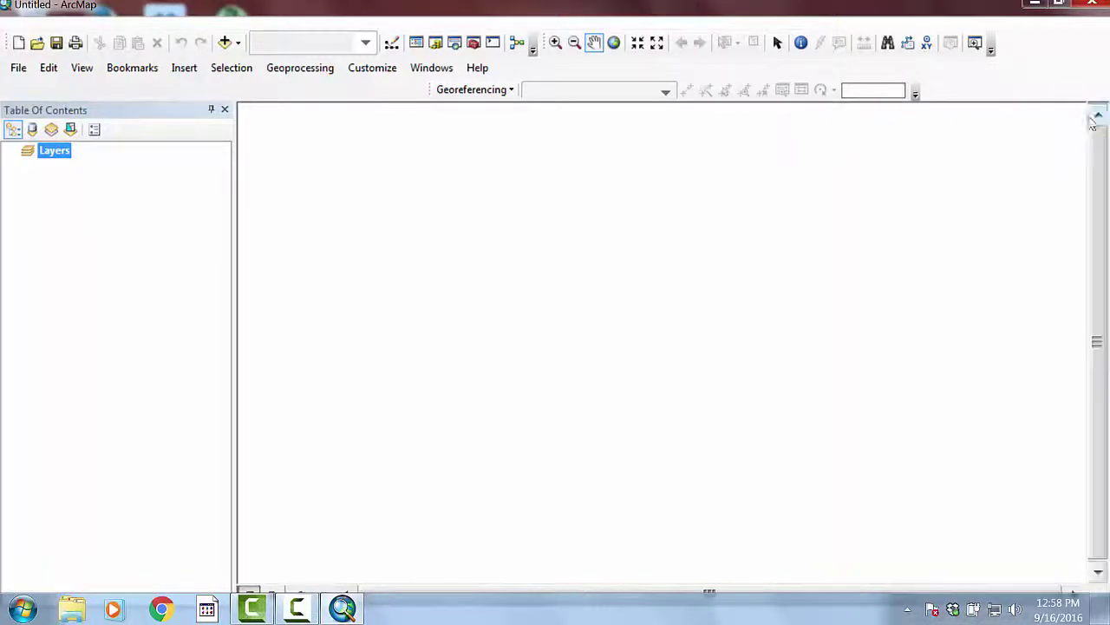
{"action": "left_click", "coordinate": [436, 43]}
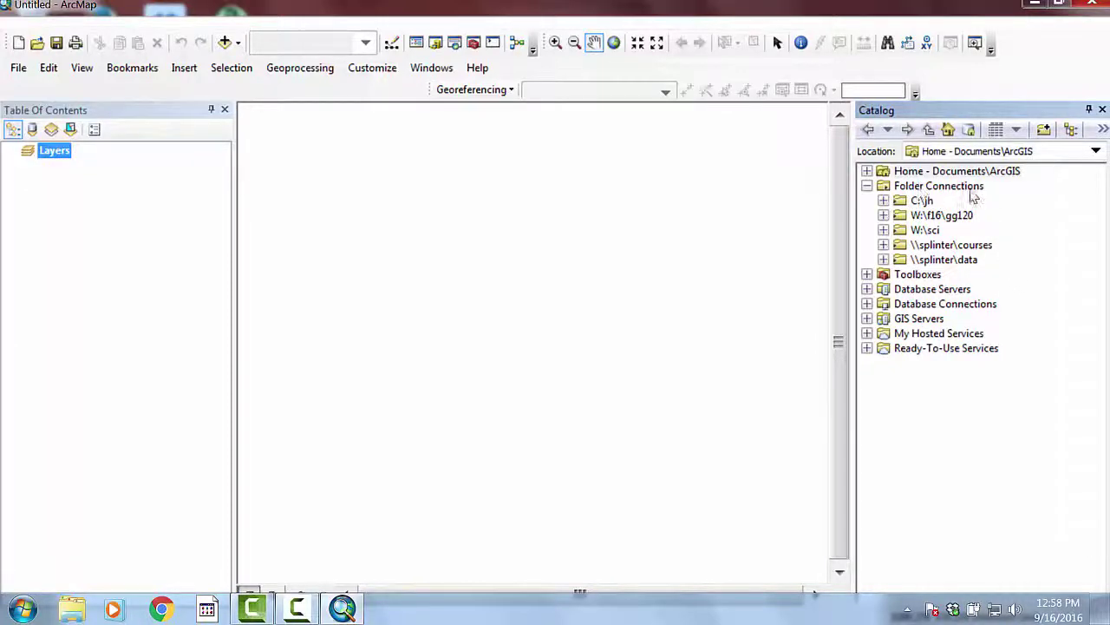
{"action": "left_click", "coordinate": [883, 215]}
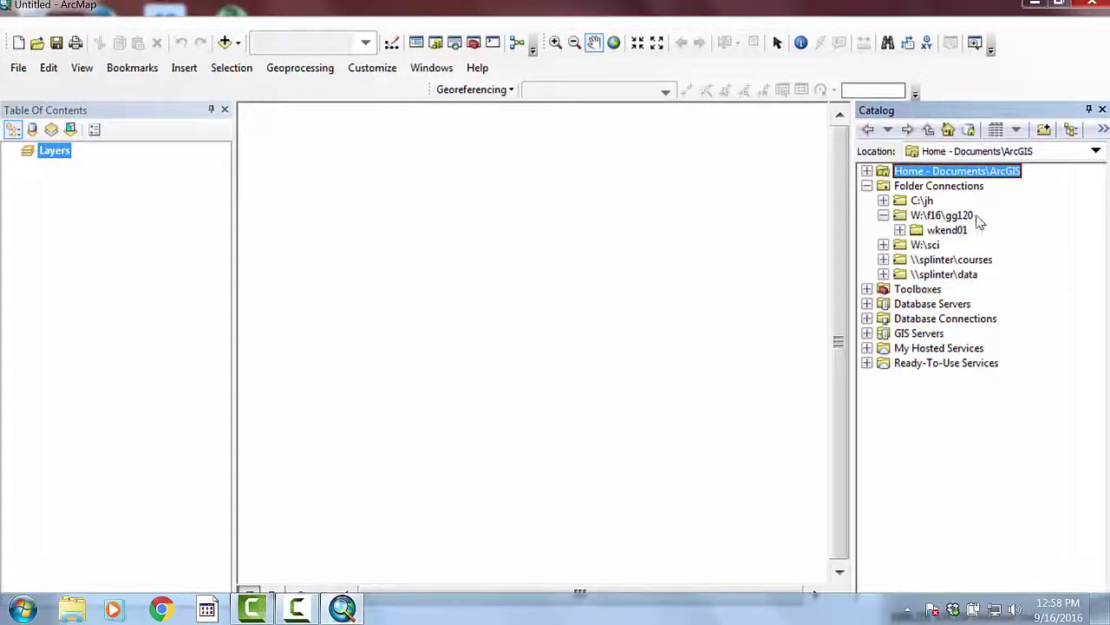
- Add a folder connection to W:\f16\gg120\wkend01 and expand it to show wkend01.gdb
{"action": "left_click", "coordinate": [883, 215]}
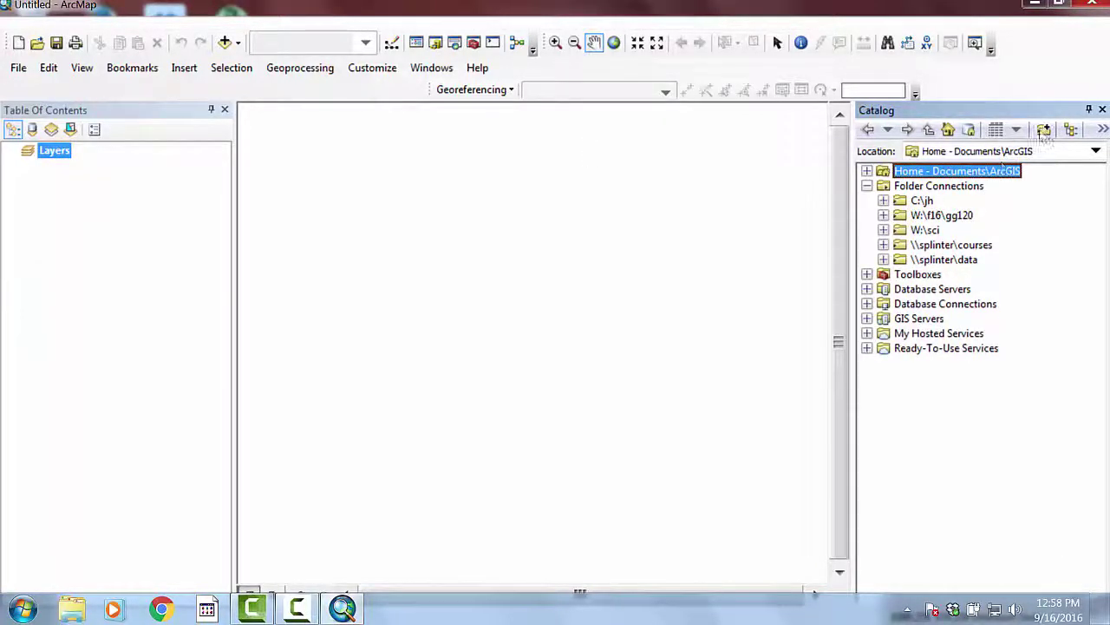
{"action": "left_click", "coordinate": [1044, 130]}
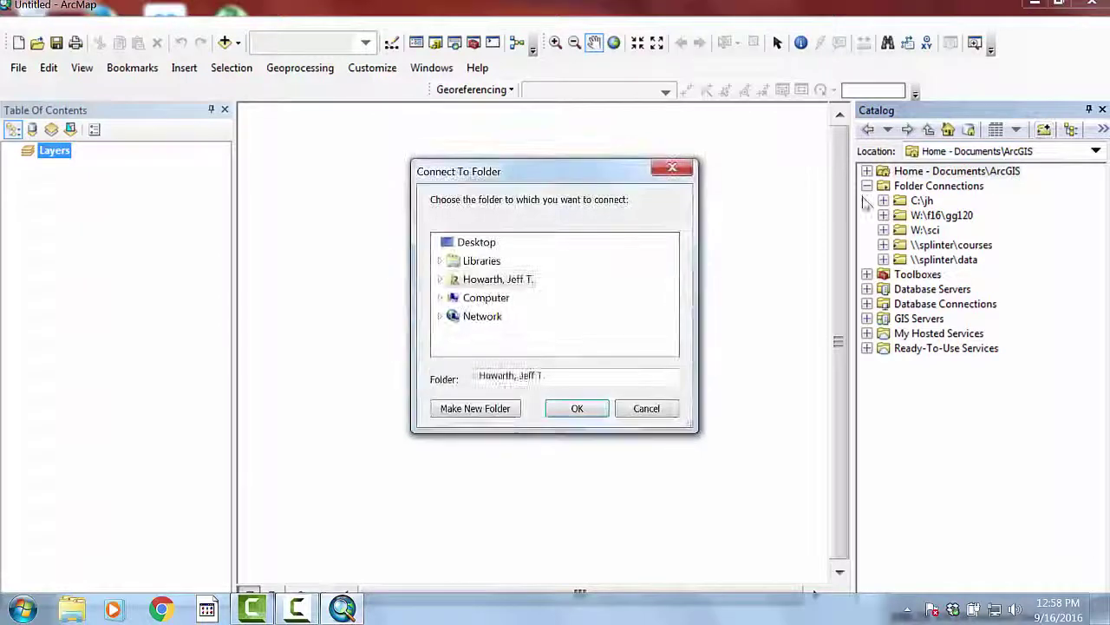
{"action": "left_click", "coordinate": [440, 296]}
{"action": "scroll", "coordinate": [480, 319], "scroll_direction": "down", "scroll_amount": 1}
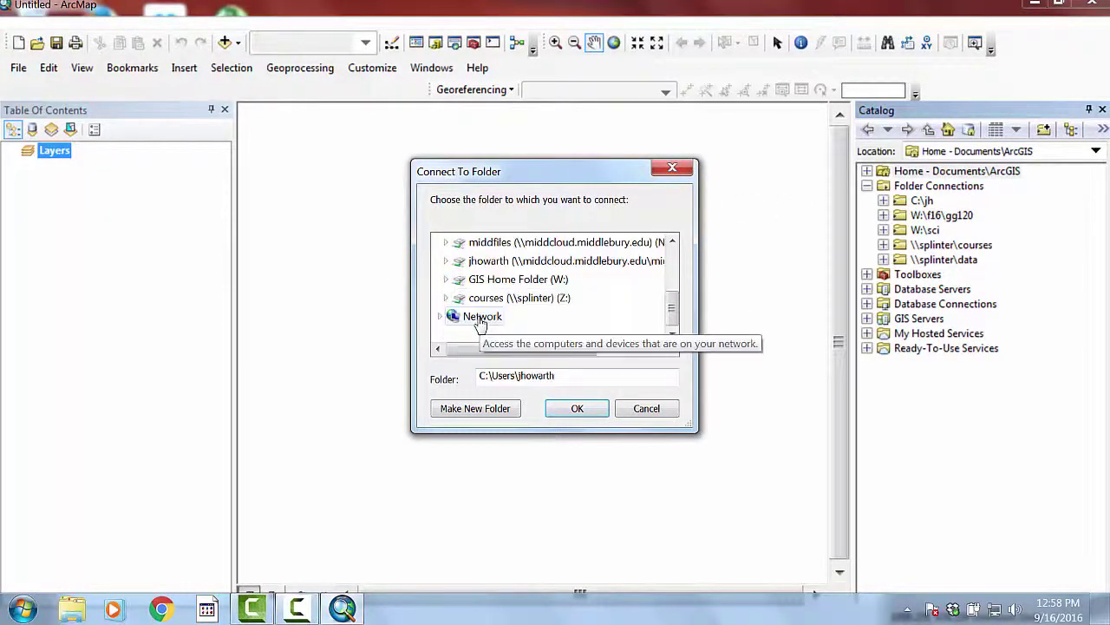
{"action": "left_click", "coordinate": [446, 279]}
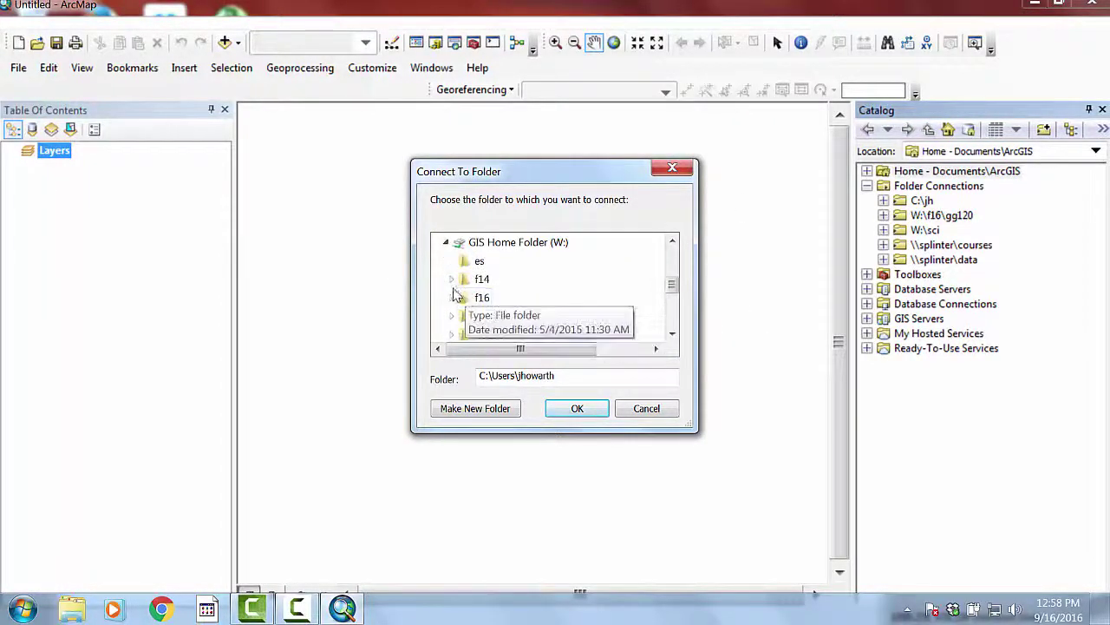
{"action": "left_click", "coordinate": [452, 297]}
{"action": "left_click", "coordinate": [463, 296]}
{"action": "left_click", "coordinate": [499, 285]}
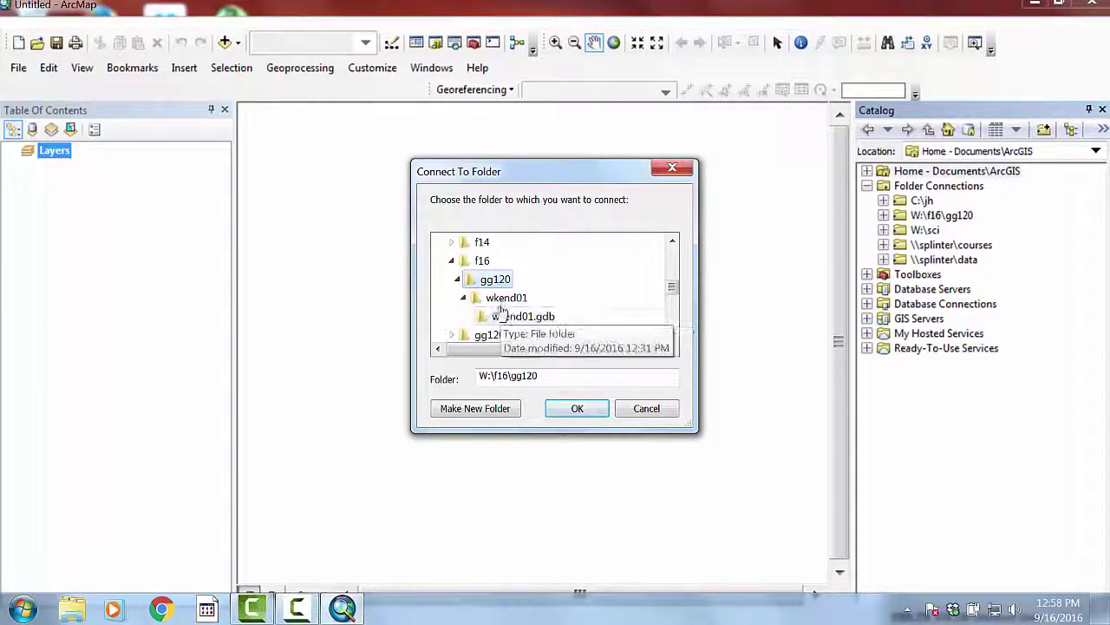
{"action": "left_click", "coordinate": [503, 300]}
{"action": "left_click", "coordinate": [577, 407]}
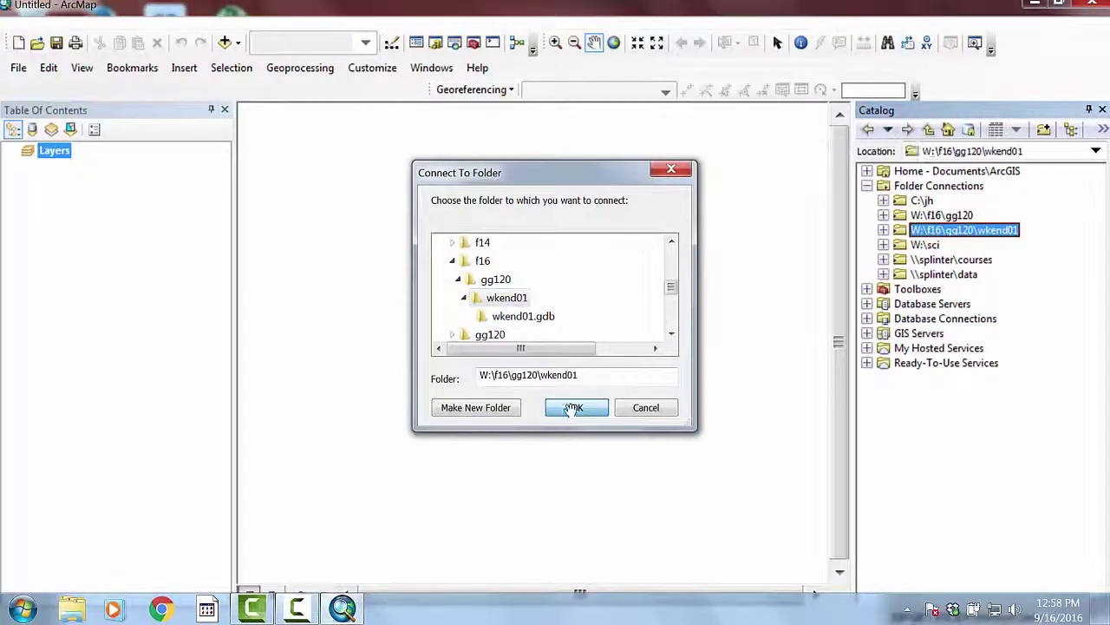
{"action": "left_click", "coordinate": [883, 230]}
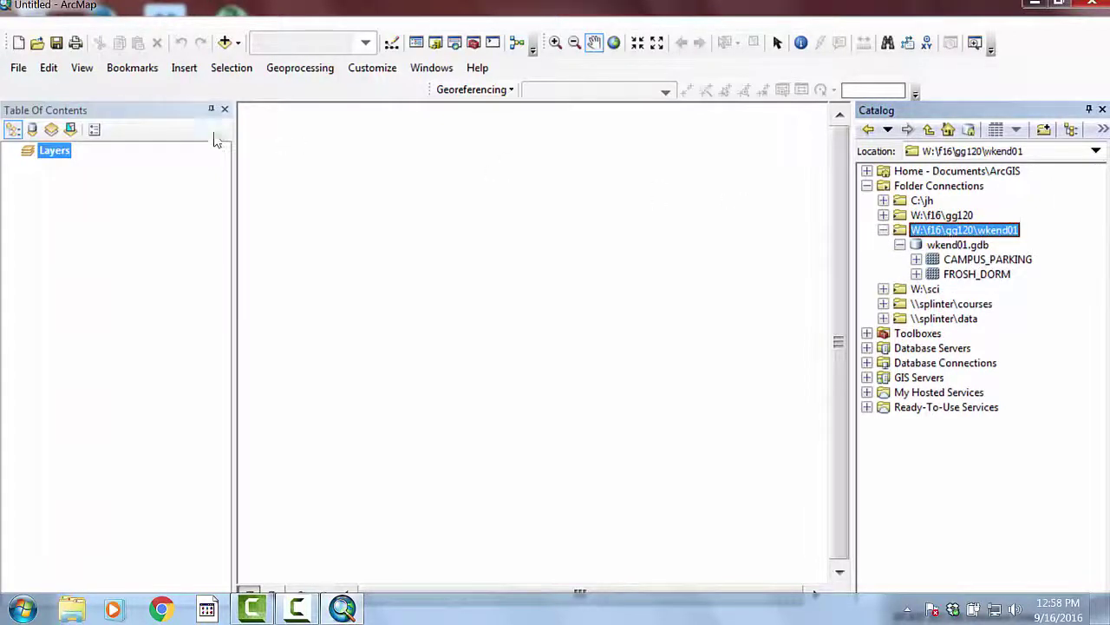
- Start Save As and navigate to the W:\f16\gg120\wkend01 folder
{"action": "left_click", "coordinate": [19, 69]}
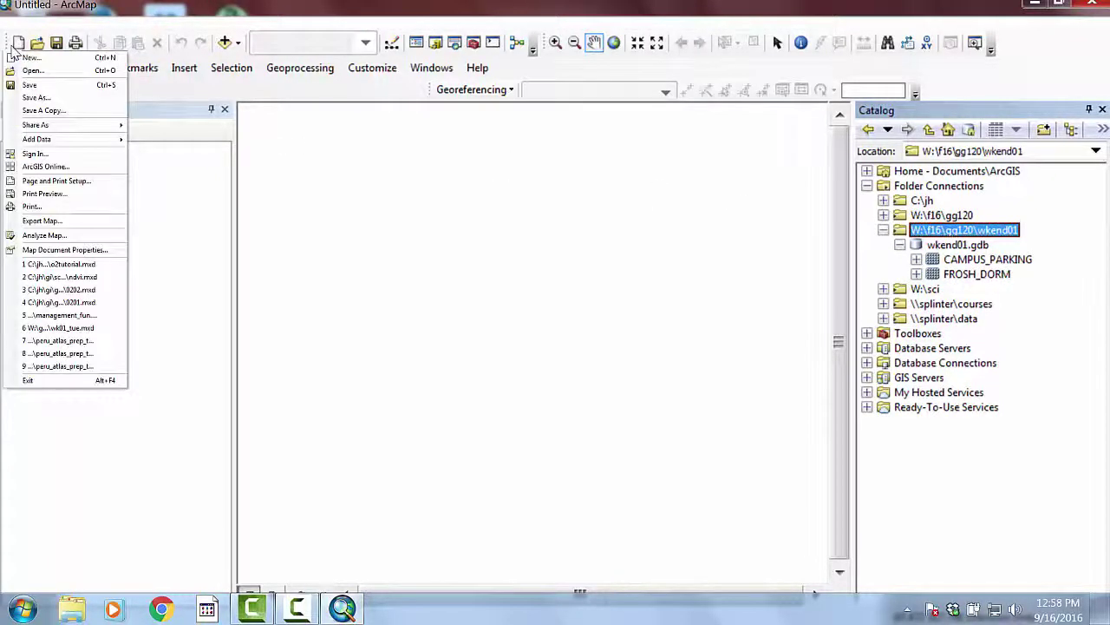
{"action": "left_click", "coordinate": [21, 102]}
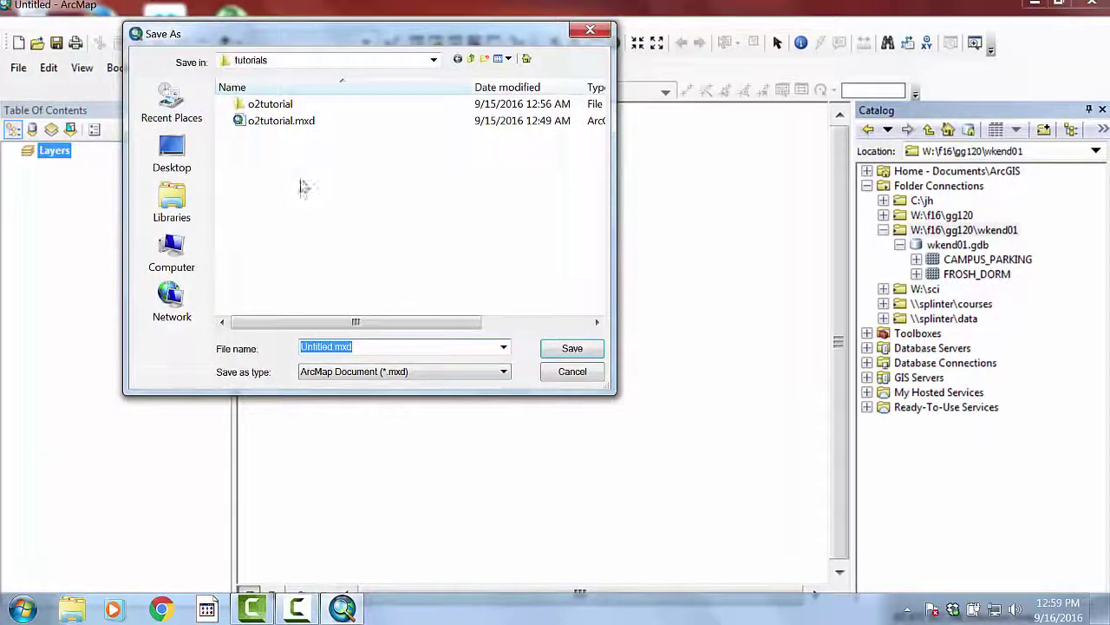
{"action": "left_click_drag", "start_coordinate": [267, 42], "coordinate": [298, 54]}
{"action": "left_click", "coordinate": [464, 73]}
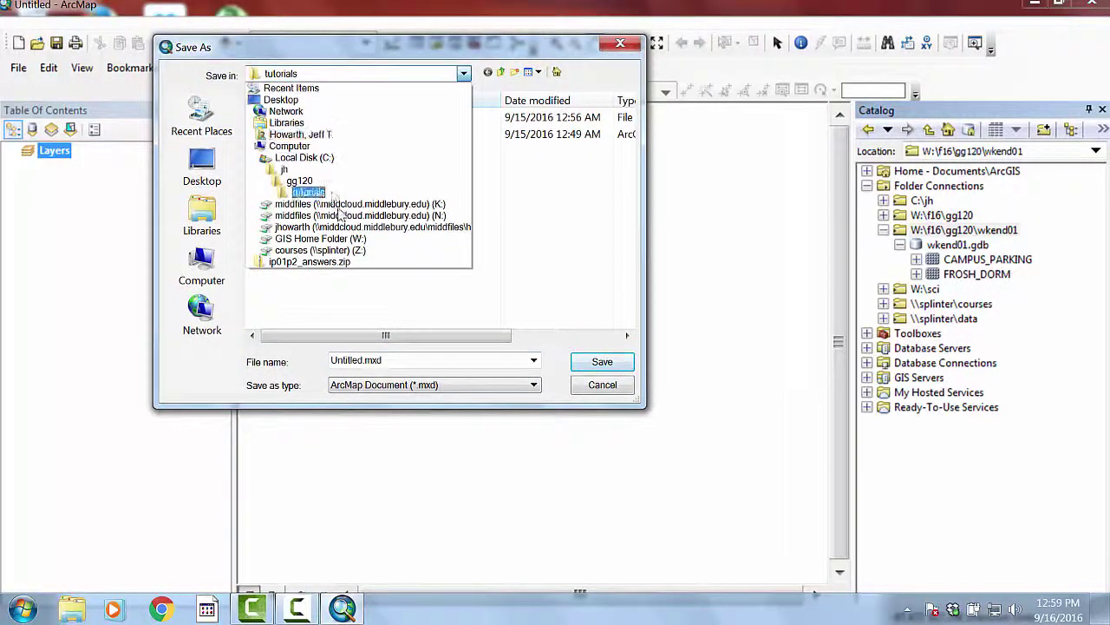
{"action": "left_click", "coordinate": [319, 239]}
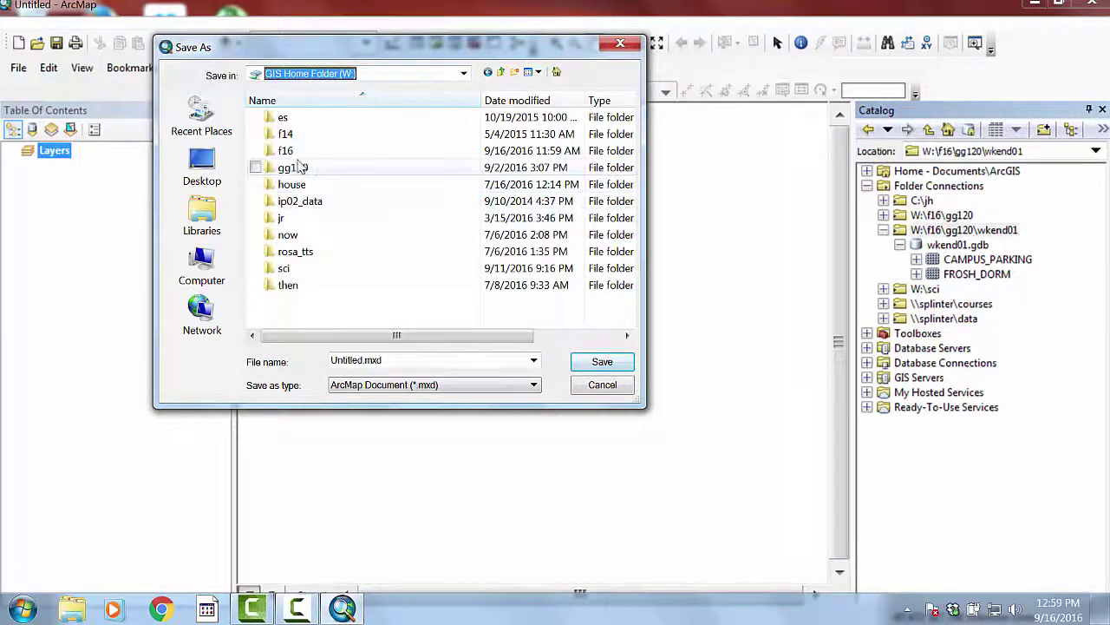
{"action": "double_click", "coordinate": [286, 150]}
{"action": "double_click", "coordinate": [292, 120]}
{"action": "double_click", "coordinate": [293, 119]}
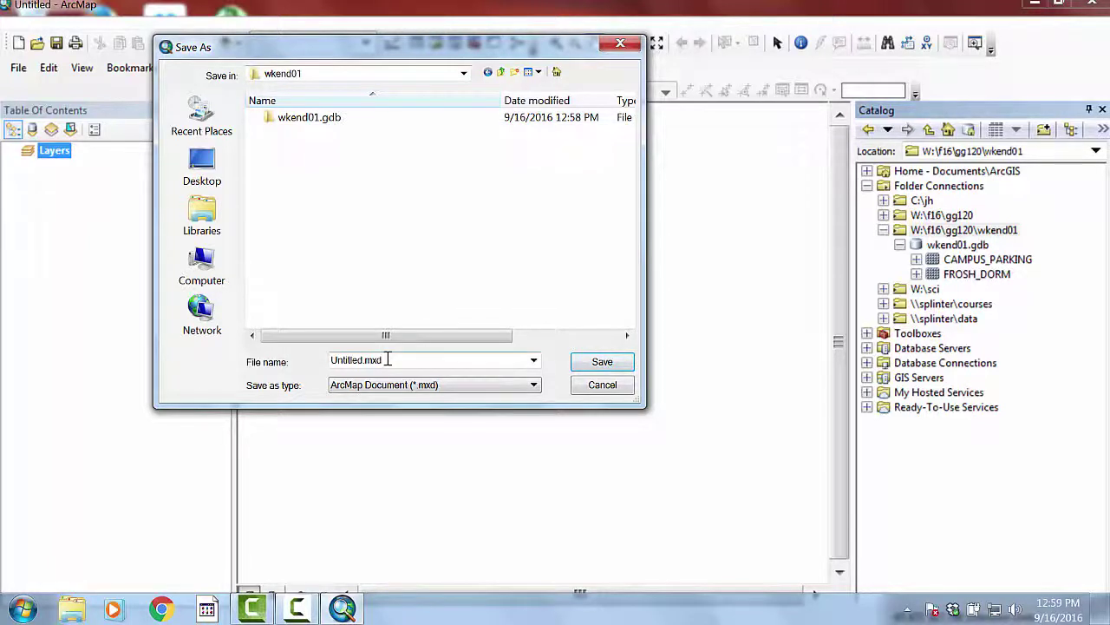
- Name the map wkend01_map and save it as wkend01_map.mxd
{"action": "left_click_drag", "start_coordinate": [381, 360], "coordinate": [263, 351]}
{"action": "type", "text": "wed"}
{"action": "key", "text": "BackSpace"}
{"action": "key", "text": "BackSpace"}
{"action": "type", "text": "kend01_"}
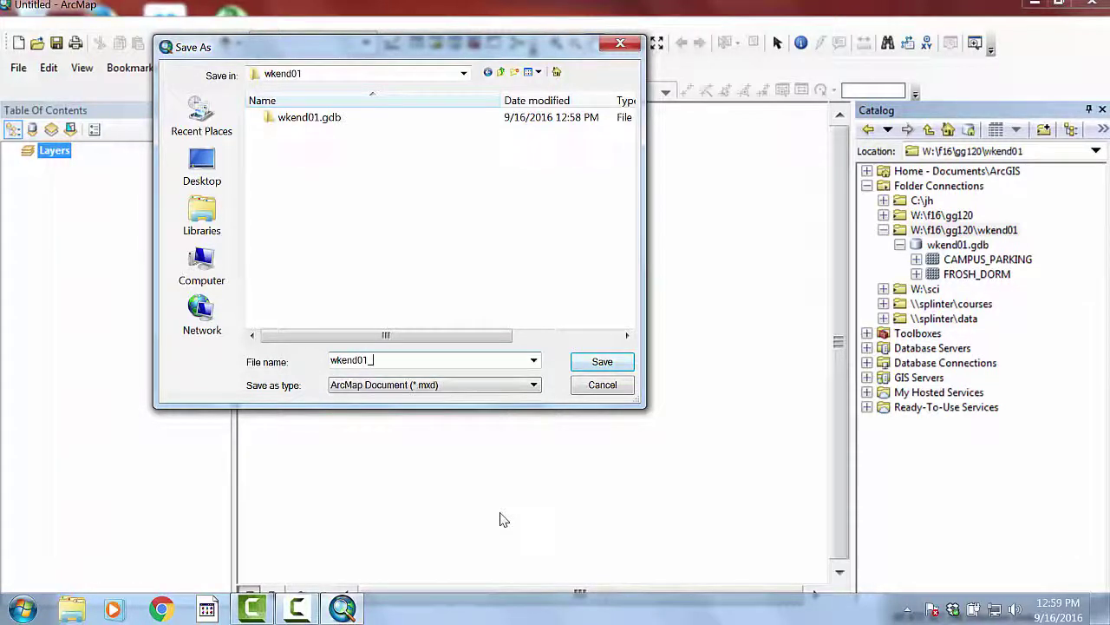
{"action": "type", "text": "wo"}
{"action": "key", "text": "BackSpace"}
{"action": "key", "text": "BackSpace"}
{"action": "type", "text": "map"}
{"action": "left_click", "coordinate": [604, 363]}
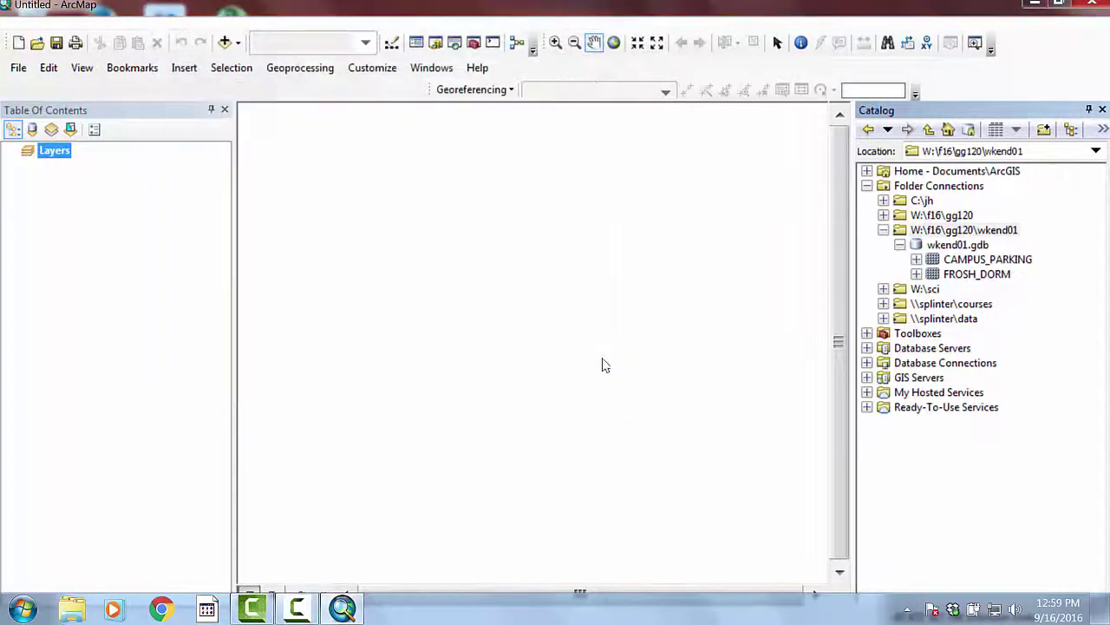
- Expand Home - Gg120\Wkend01 to list wkend01.gdb and wkend01_map.mxd, collapsing Folder Connections
{"action": "left_click", "coordinate": [867, 171]}
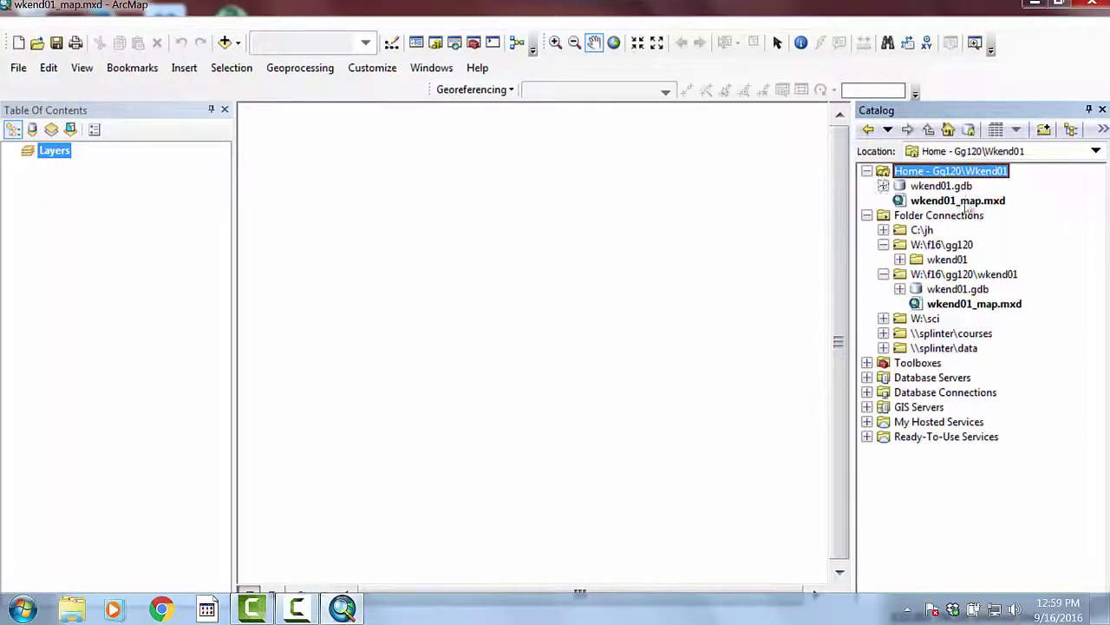
{"action": "left_click", "coordinate": [867, 216]}
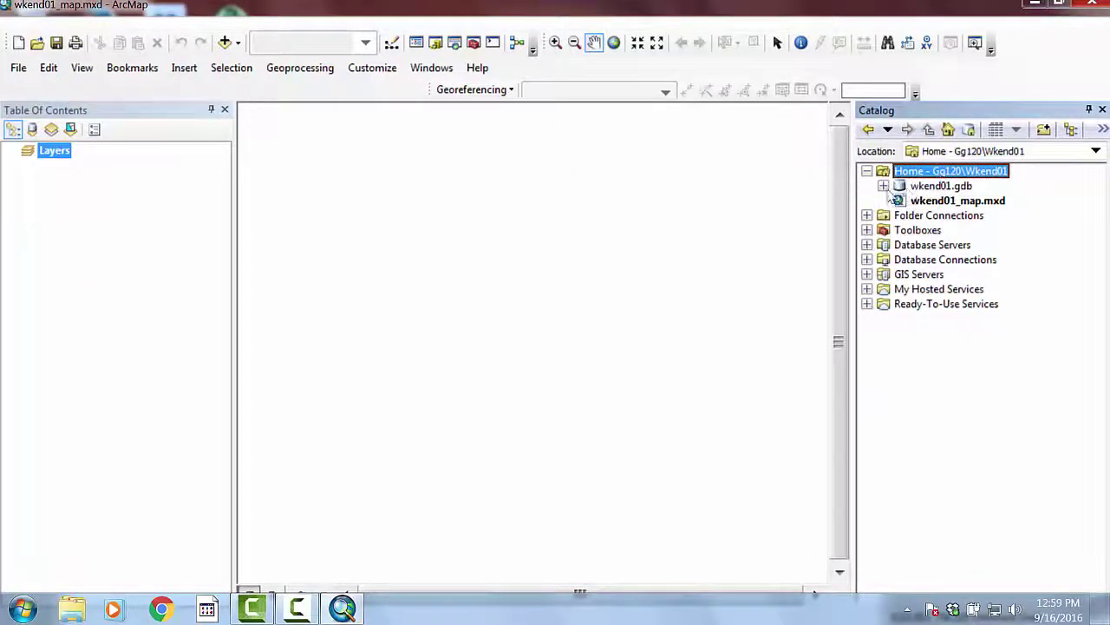
- Expand wkend01.gdb and drag the FROSH_DORM raster onto the map
{"action": "left_click", "coordinate": [883, 186]}
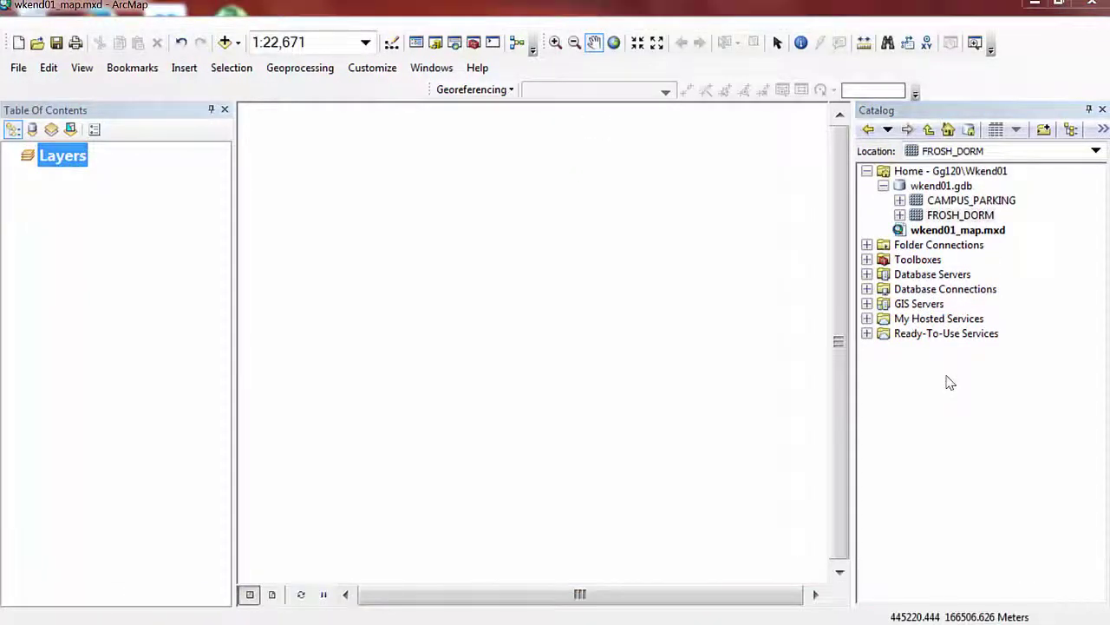
{"action": "left_click_drag", "start_coordinate": [921, 217], "coordinate": [831, 288]}
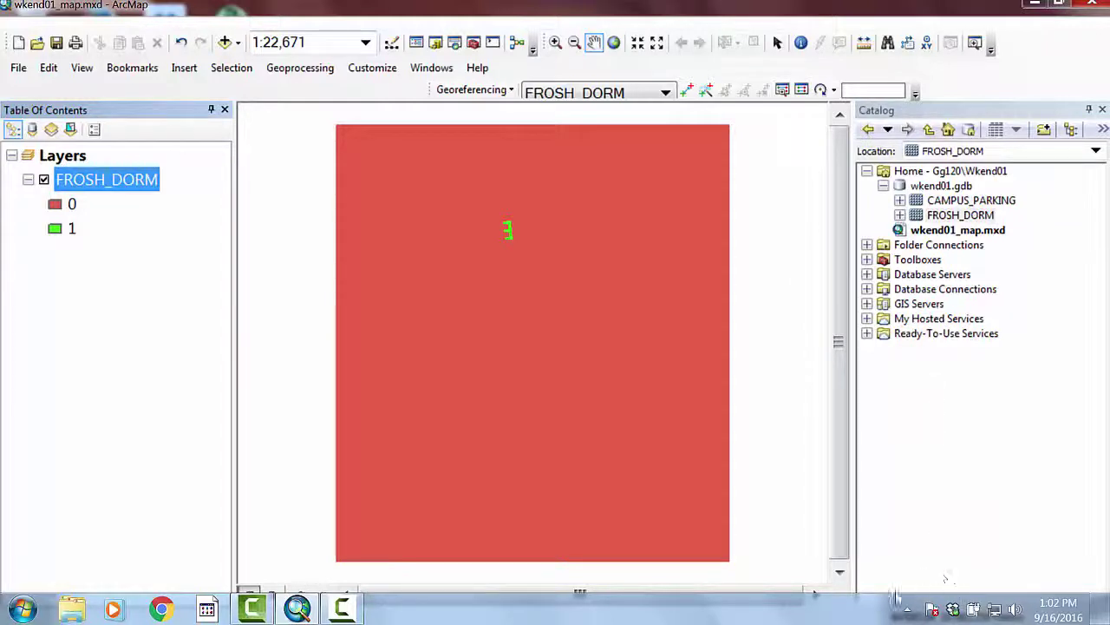
- Tuck away Catalog and ArcToolbox, then search the tools for 'euclidean distance'
{"action": "left_click", "coordinate": [1090, 111]}
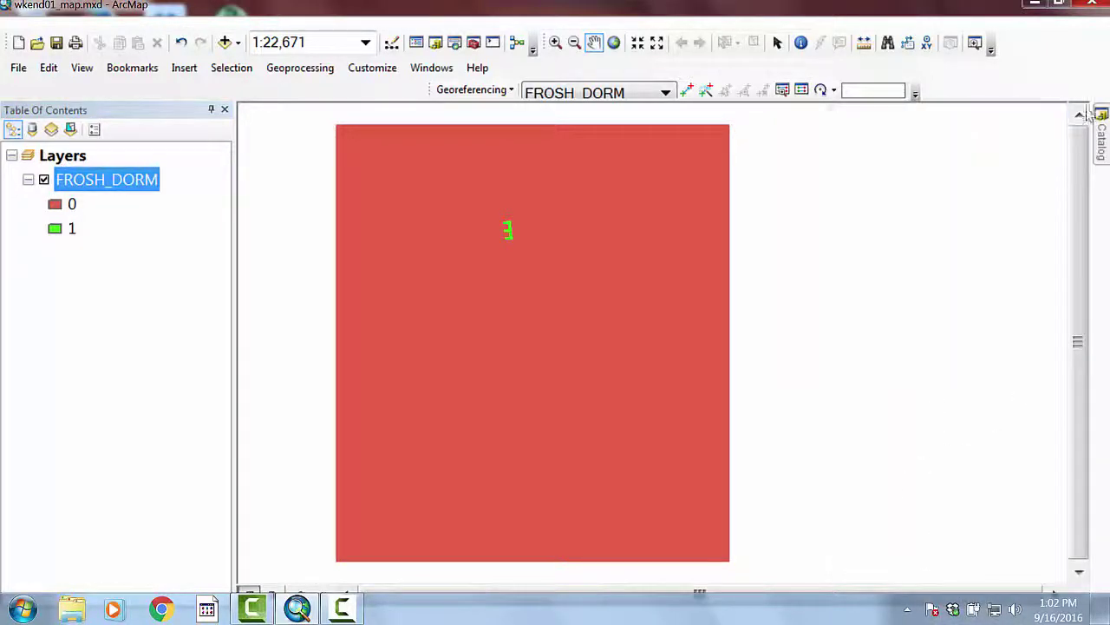
{"action": "left_click", "coordinate": [475, 45]}
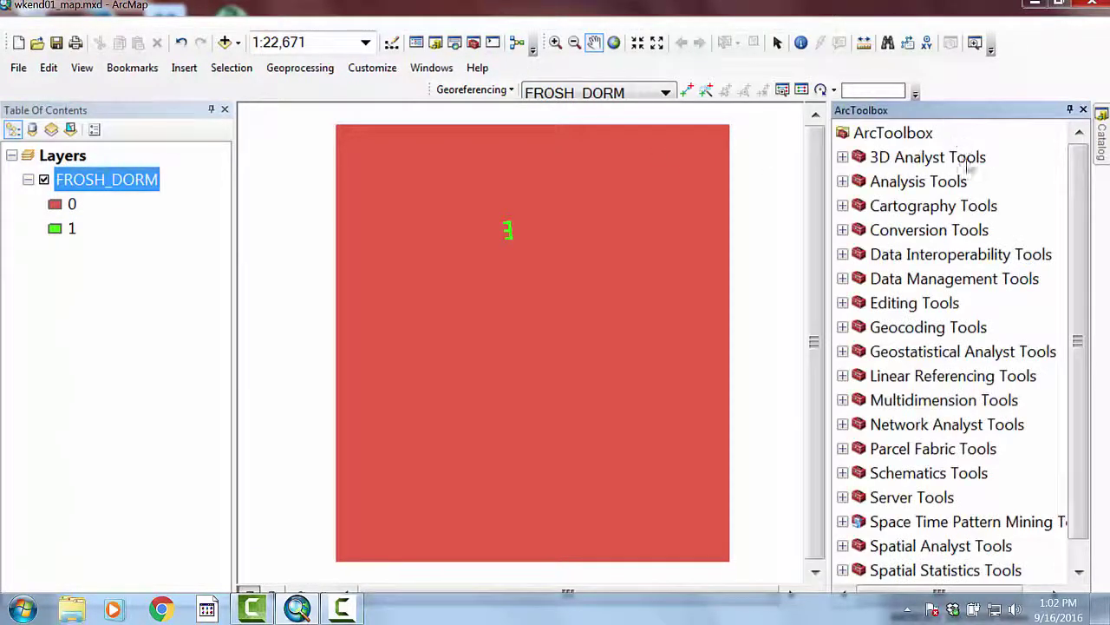
{"action": "left_click", "coordinate": [1071, 110]}
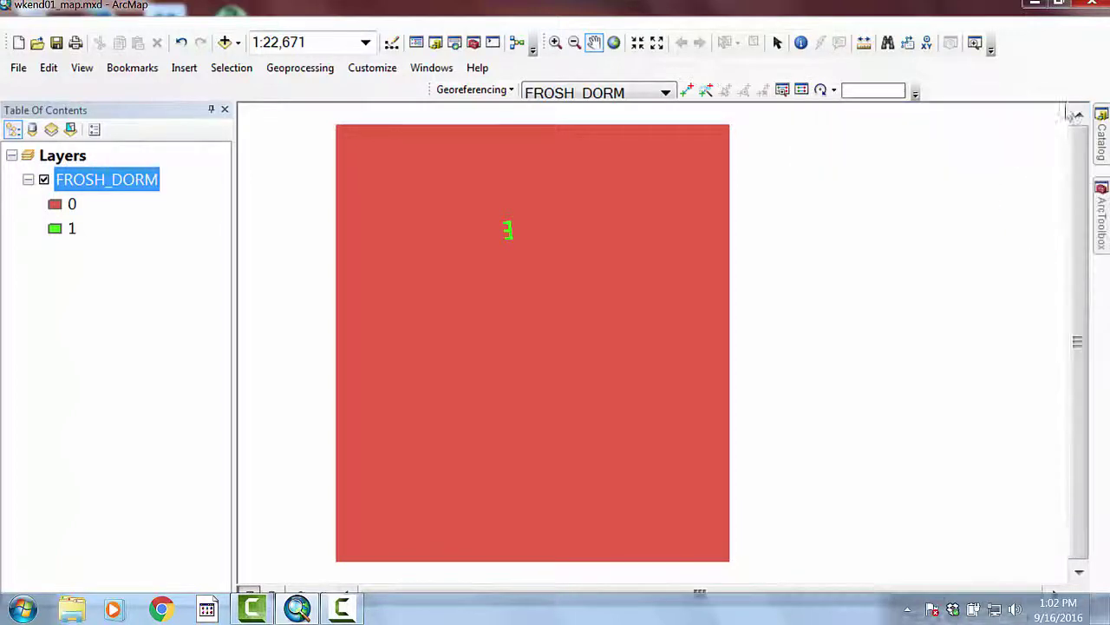
{"action": "left_click", "coordinate": [458, 44]}
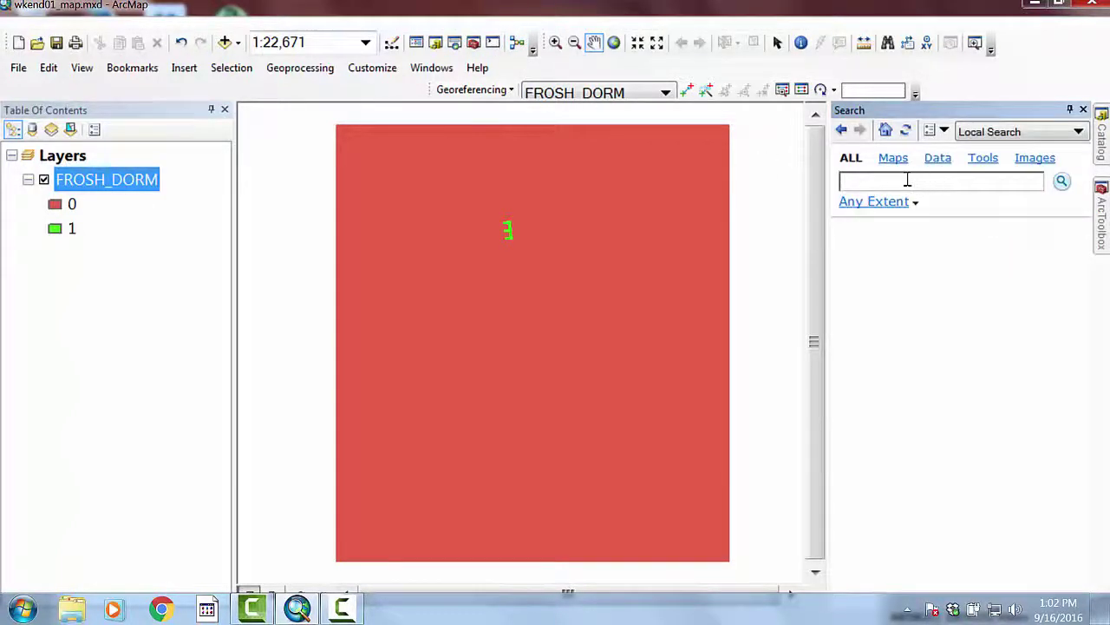
{"action": "type", "text": "euclidean distance"}
{"action": "key", "text": "Return"}
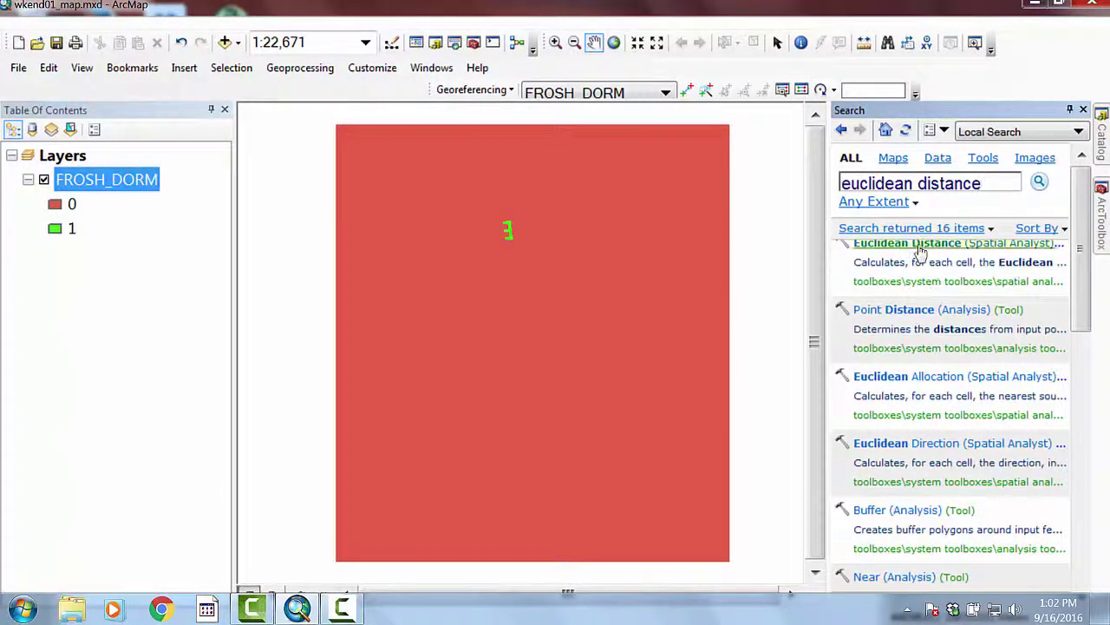
- Open the Euclidean Distance tool and set FROSH_DORM as the input raster
{"action": "left_click", "coordinate": [919, 250]}
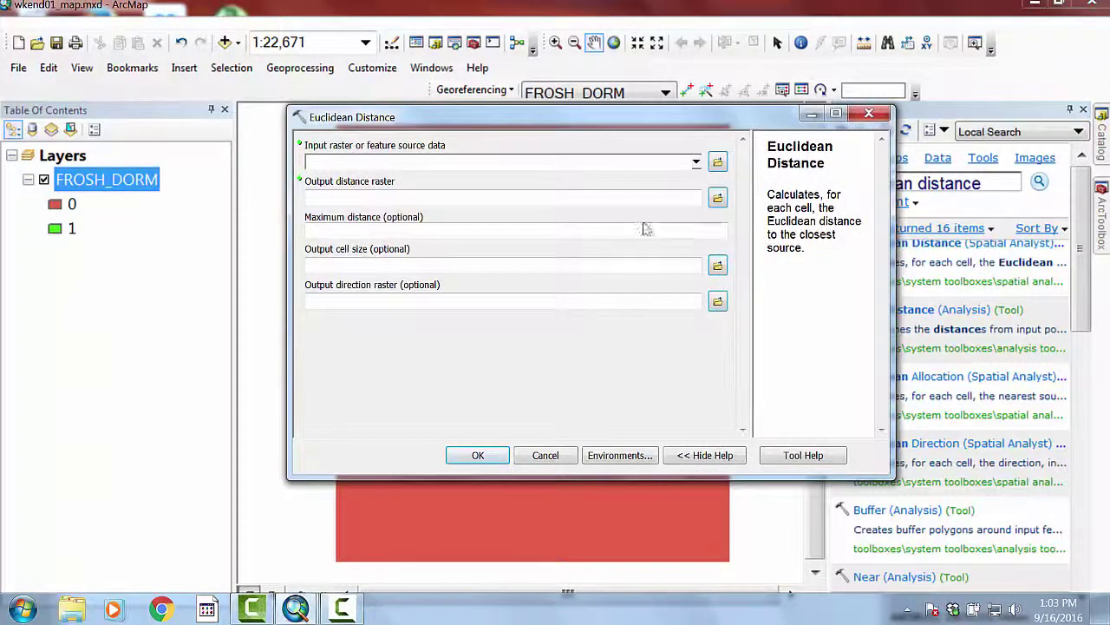
{"action": "left_click_drag", "start_coordinate": [491, 114], "coordinate": [464, 137]}
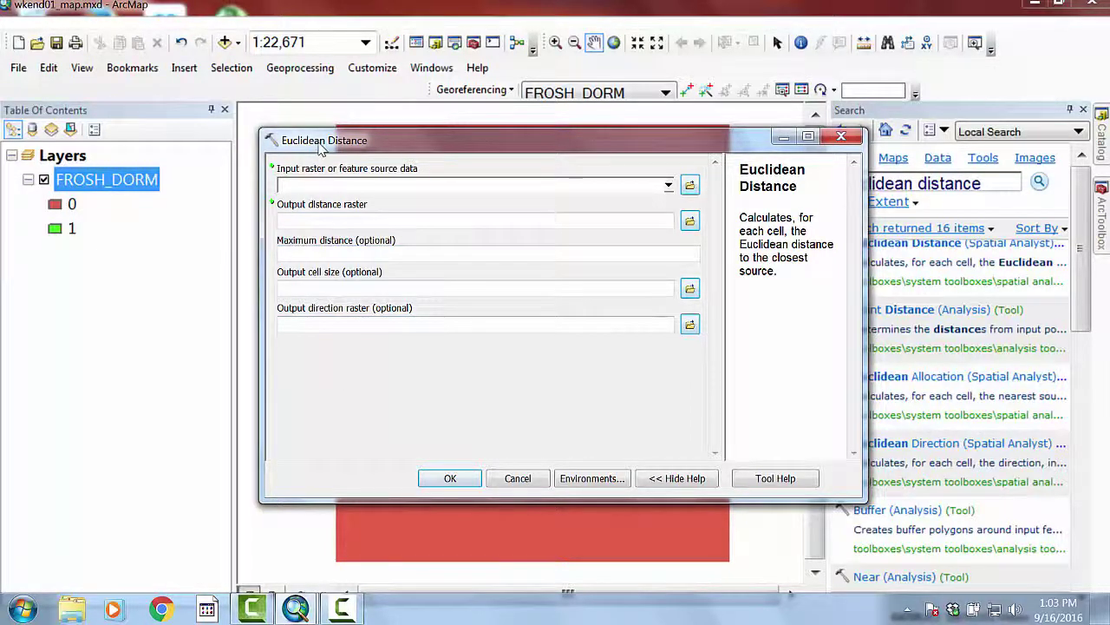
{"action": "left_click_drag", "start_coordinate": [321, 150], "coordinate": [315, 138]}
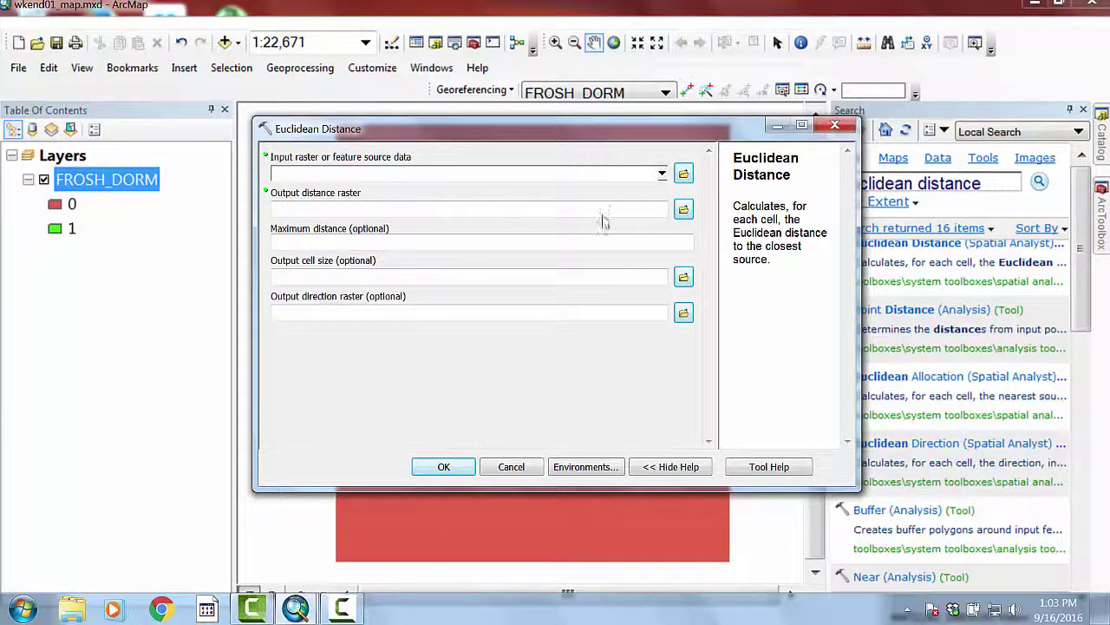
{"action": "left_click", "coordinate": [662, 174]}
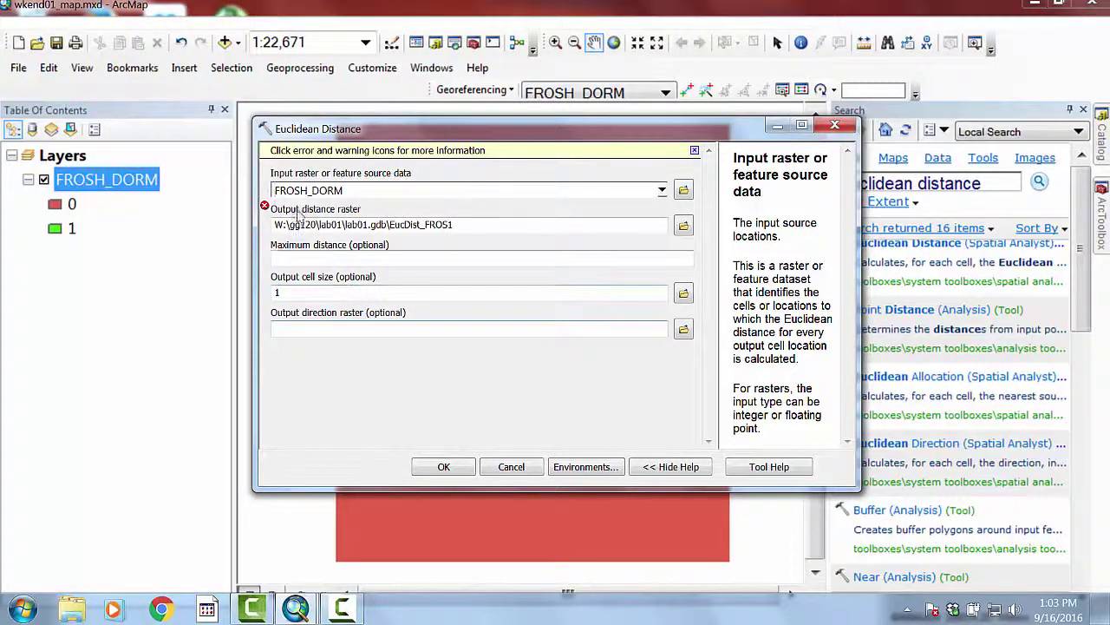
- Set the output raster to o1_distance_from_dorm inside wkend01.gdb
{"action": "left_click", "coordinate": [684, 229]}
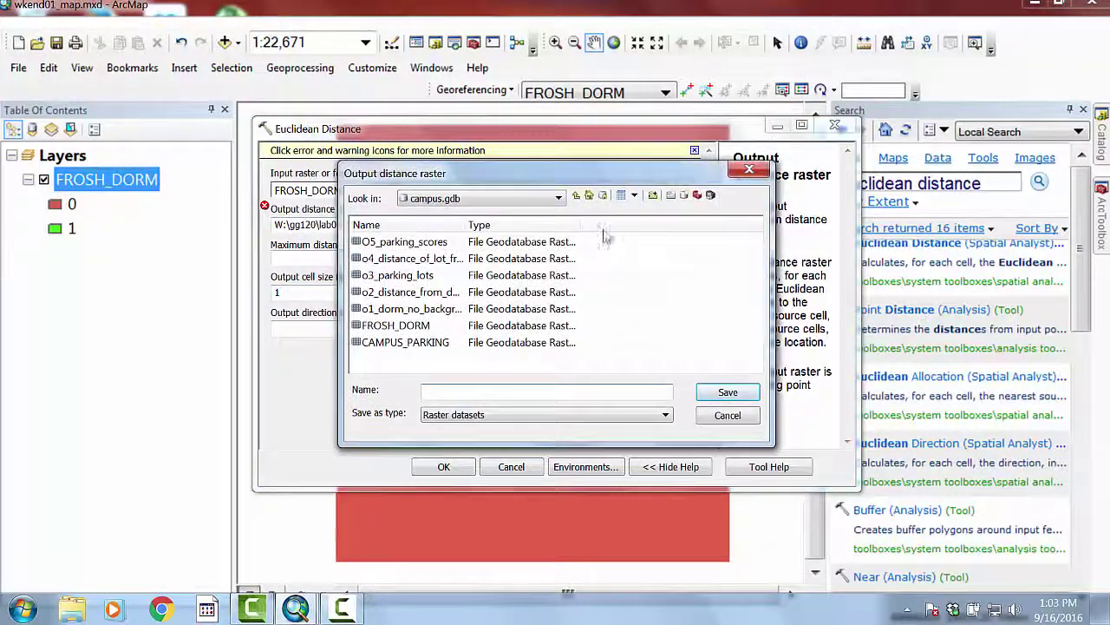
{"action": "left_click", "coordinate": [559, 198]}
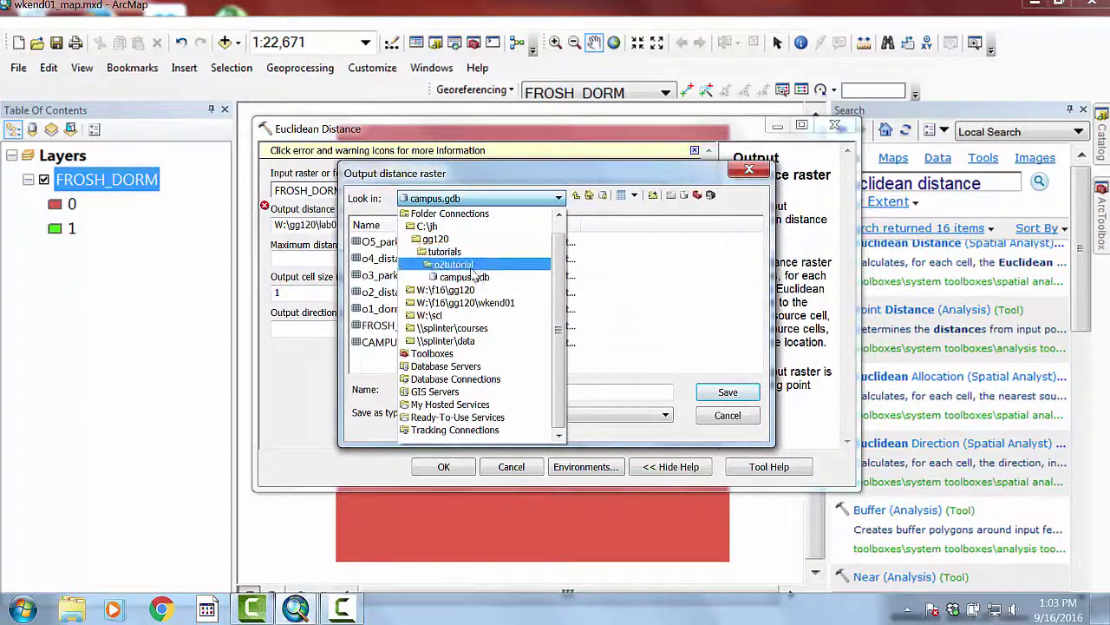
{"action": "left_click", "coordinate": [457, 214]}
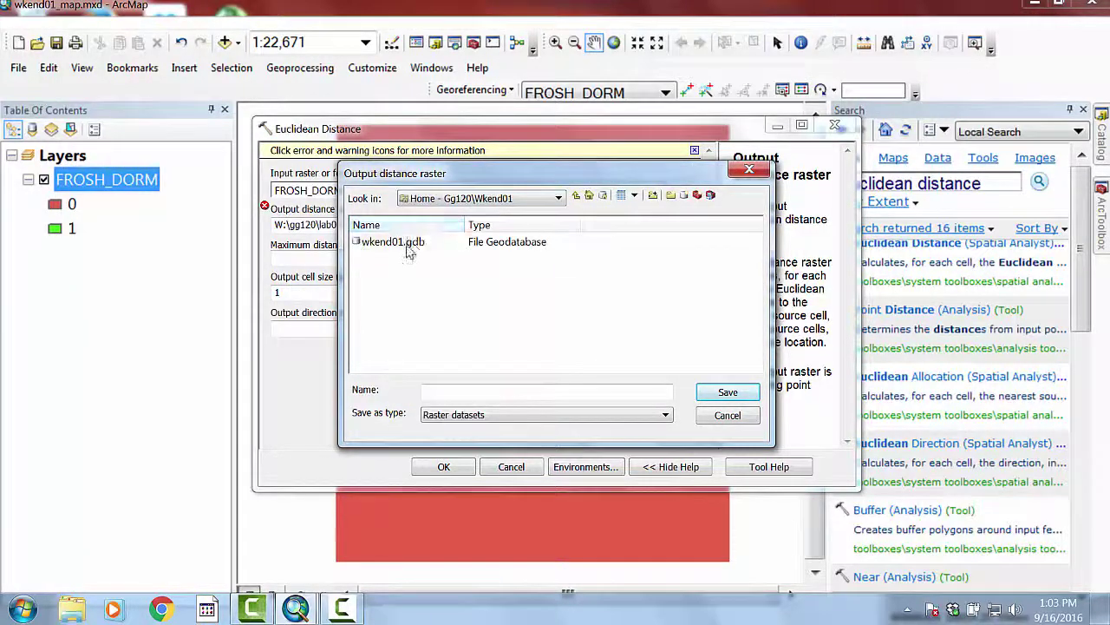
{"action": "double_click", "coordinate": [408, 241]}
{"action": "left_click", "coordinate": [452, 392]}
{"action": "type", "text": "o1_distance_from_dorm"}
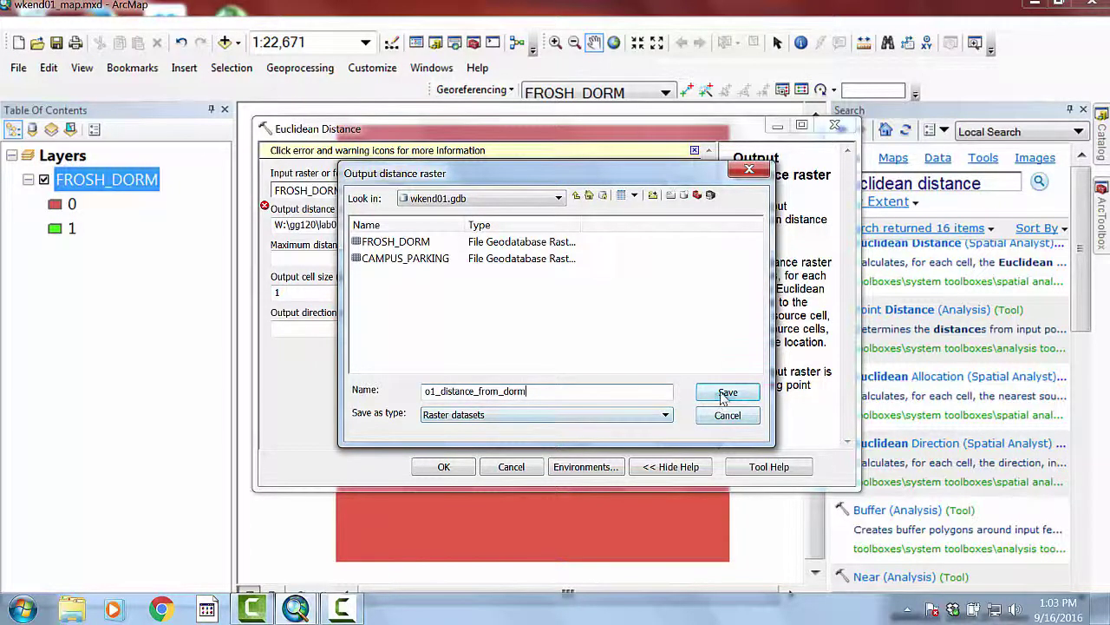
{"action": "left_click", "coordinate": [727, 393]}
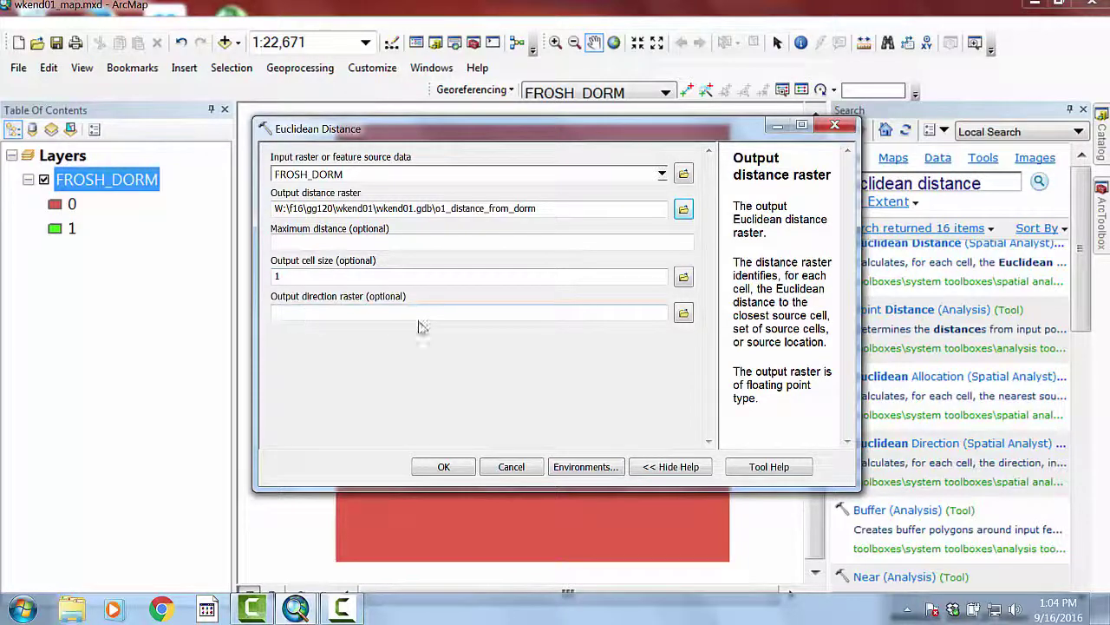
- Run Euclidean Distance, dismiss the completion message, and hide the o1_distance_from_dorm layer
{"action": "left_click", "coordinate": [446, 464]}
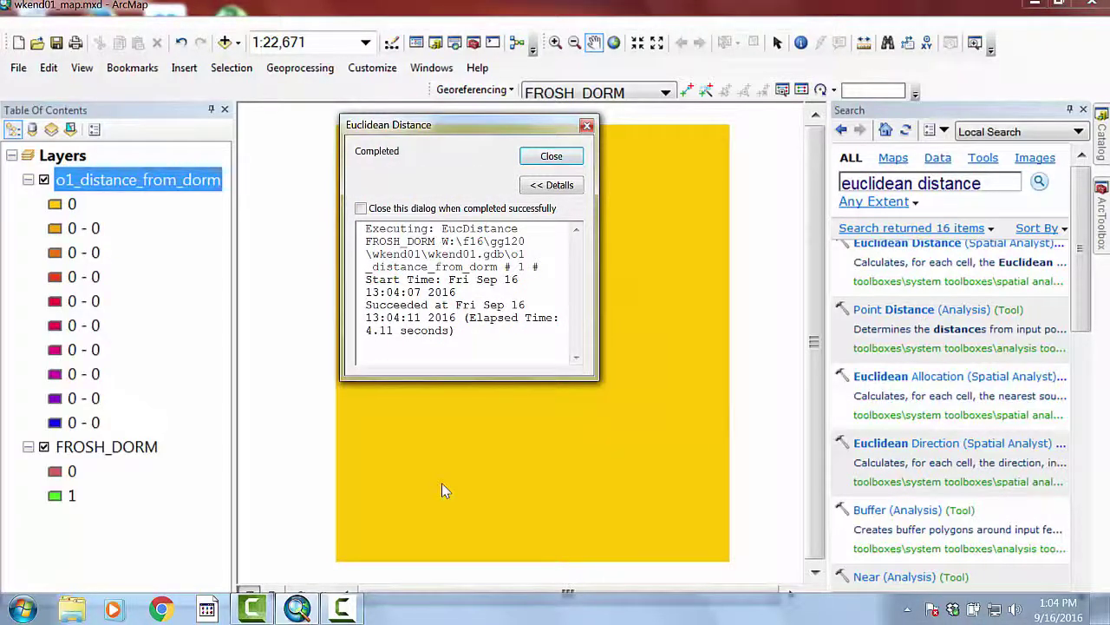
{"action": "left_click", "coordinate": [553, 157]}
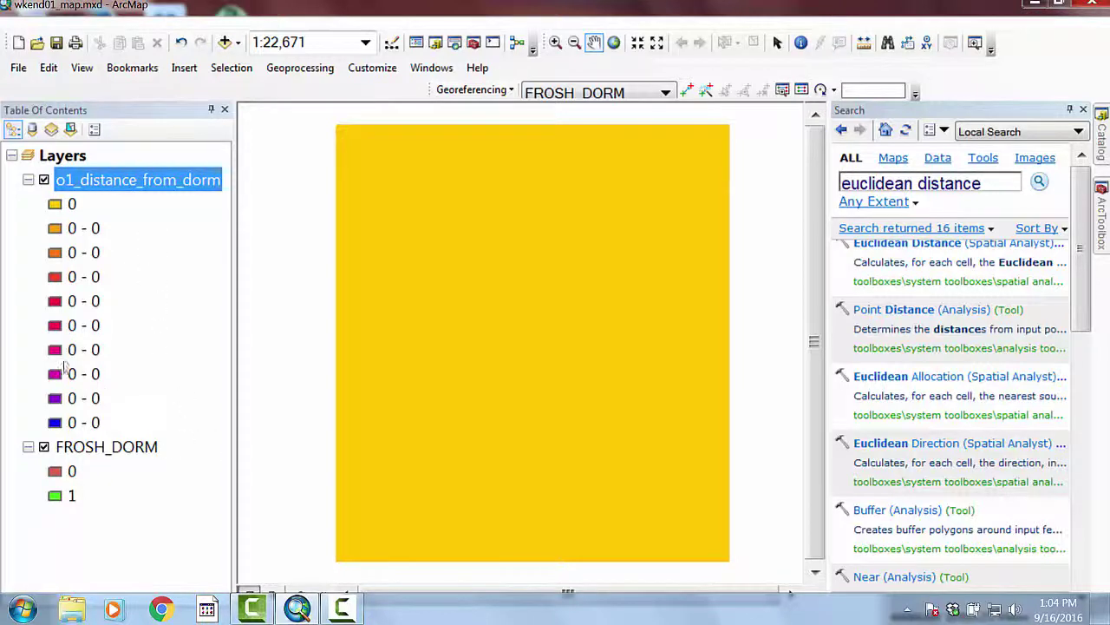
{"action": "left_click", "coordinate": [43, 179]}
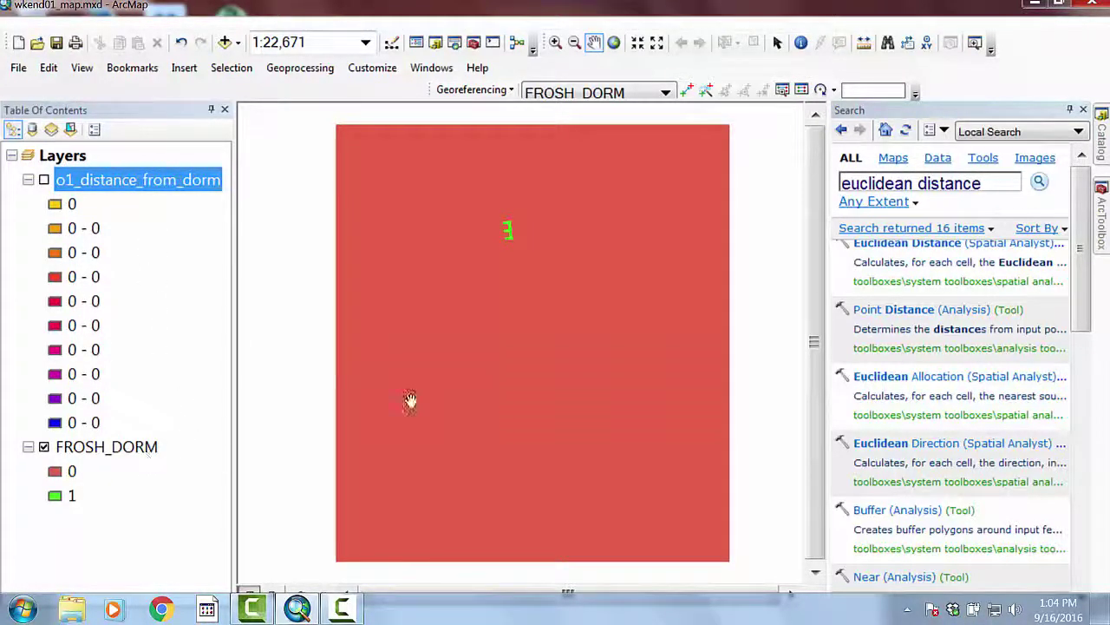
{"action": "left_click", "coordinate": [44, 179]}
{"action": "left_click", "coordinate": [44, 180]}
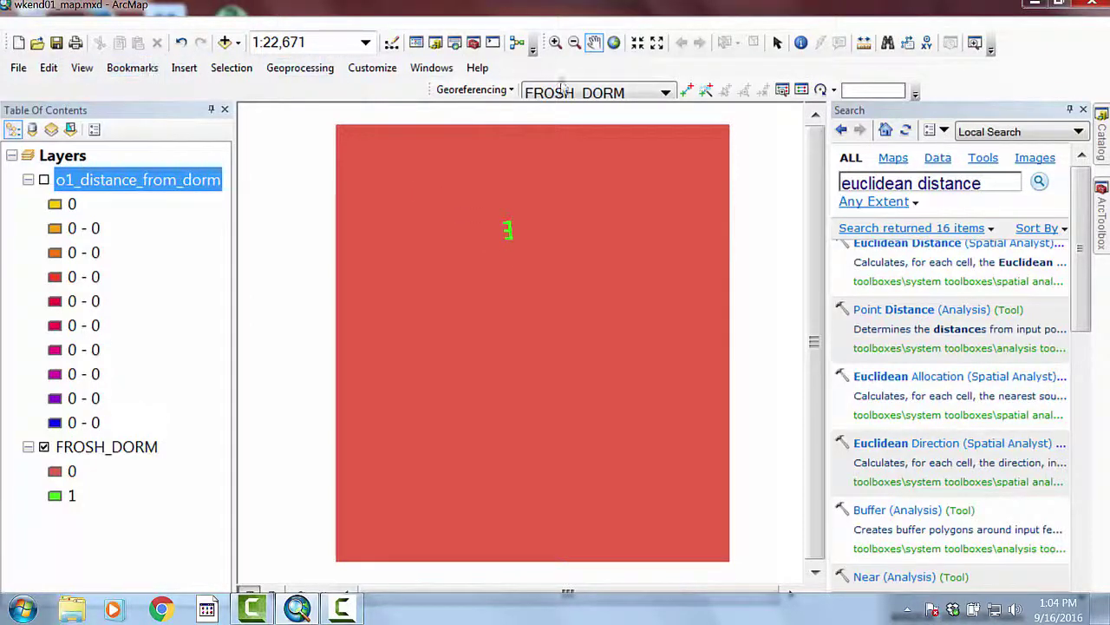
- Zoom in closely on the green FROSH_DORM cells
{"action": "left_click", "coordinate": [555, 41]}
{"action": "left_click_drag", "start_coordinate": [489, 203], "coordinate": [555, 265]}
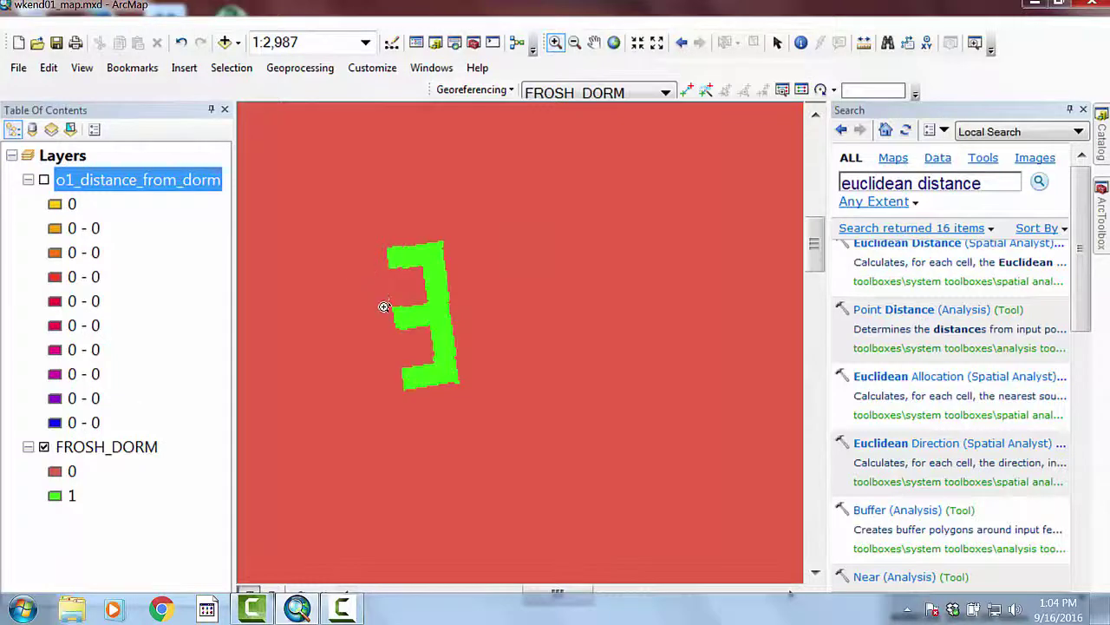
{"action": "left_click_drag", "start_coordinate": [384, 310], "coordinate": [483, 421]}
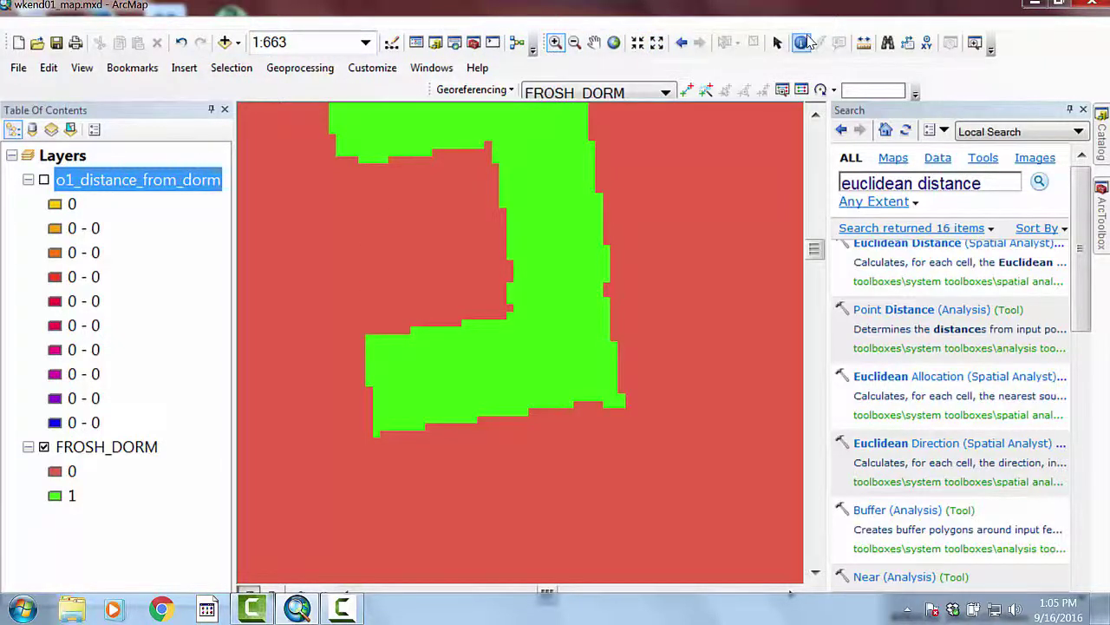
- Identify FROSH_DORM cells off (0) and on (1) the dorm, then re-show o1_distance_from_dorm
{"action": "left_click", "coordinate": [800, 43]}
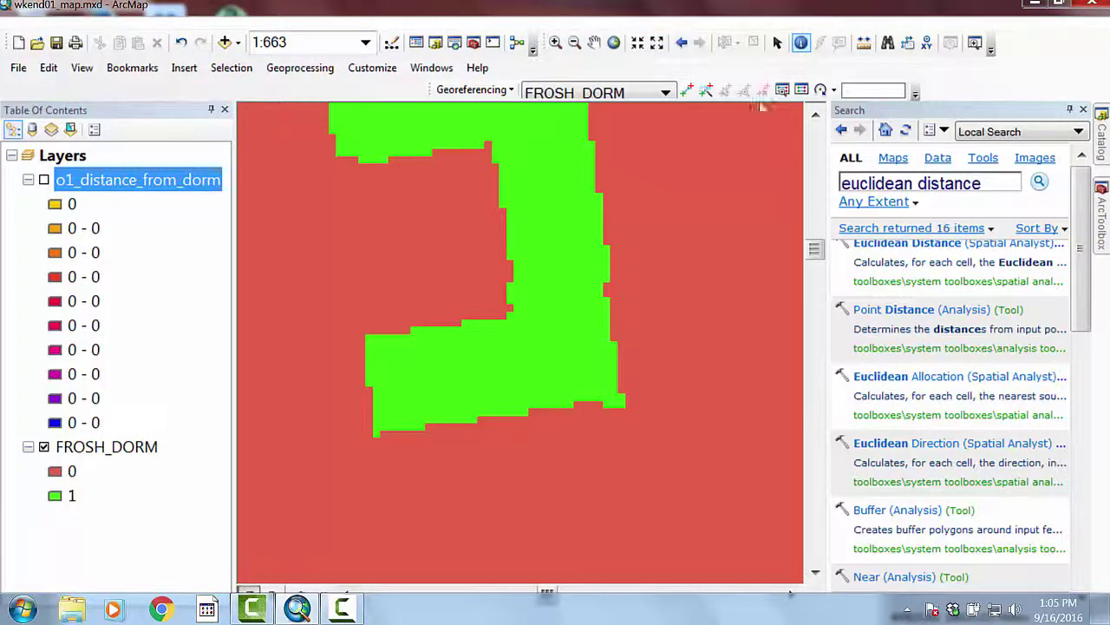
{"action": "left_click", "coordinate": [378, 442]}
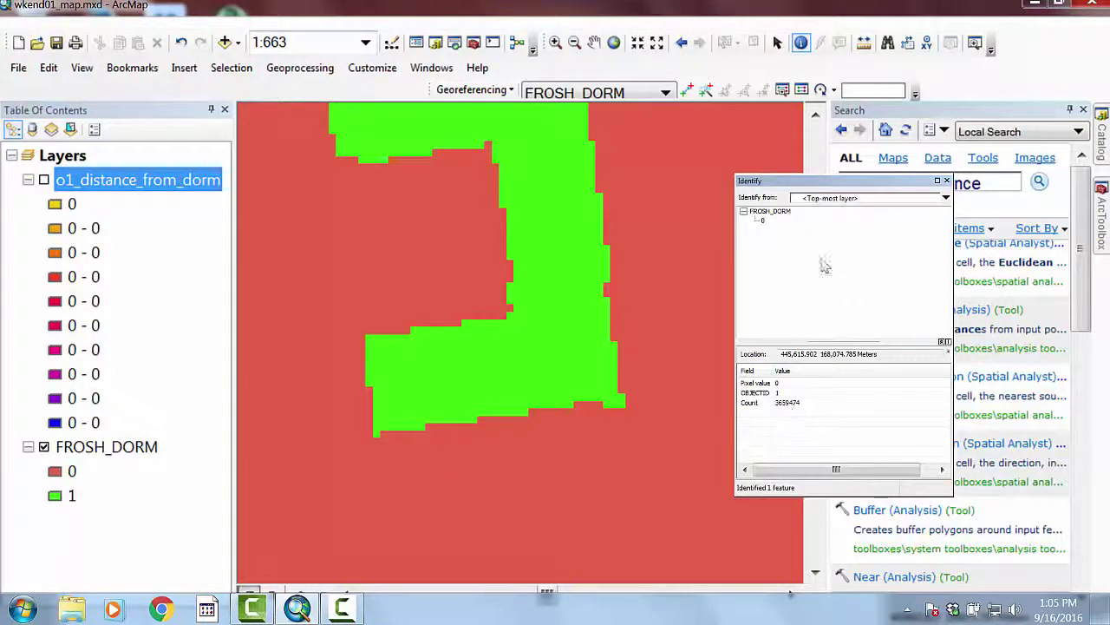
{"action": "left_click", "coordinate": [377, 433]}
{"action": "left_click", "coordinate": [44, 179]}
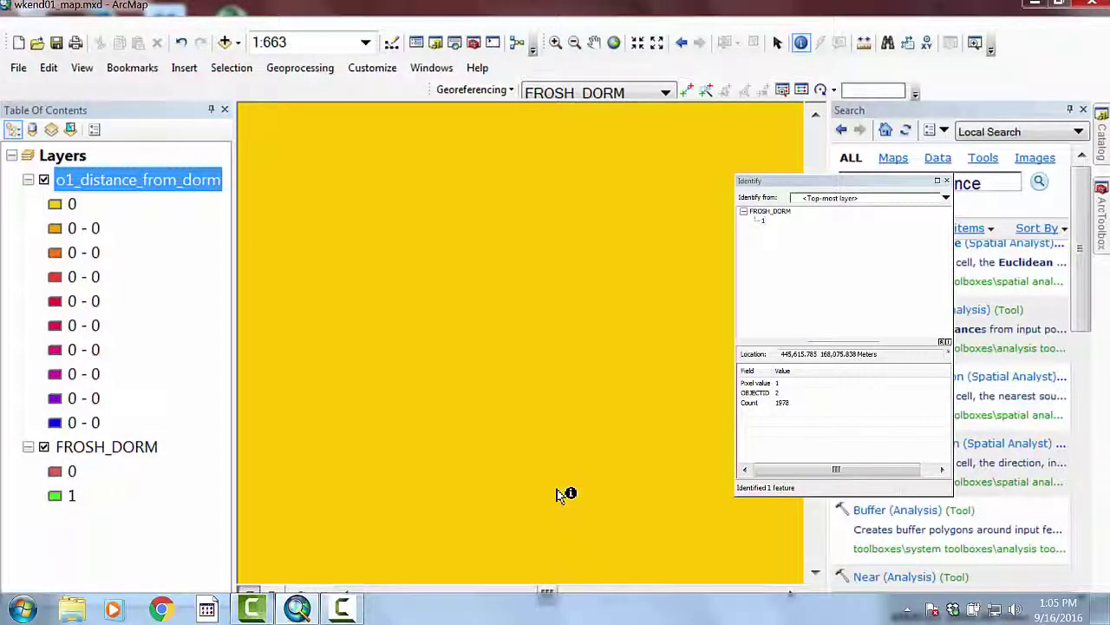
- Close Identify, search for 'reclassify', and open the Reclassify (Spatial Analyst) tool
{"action": "left_click", "coordinate": [947, 181]}
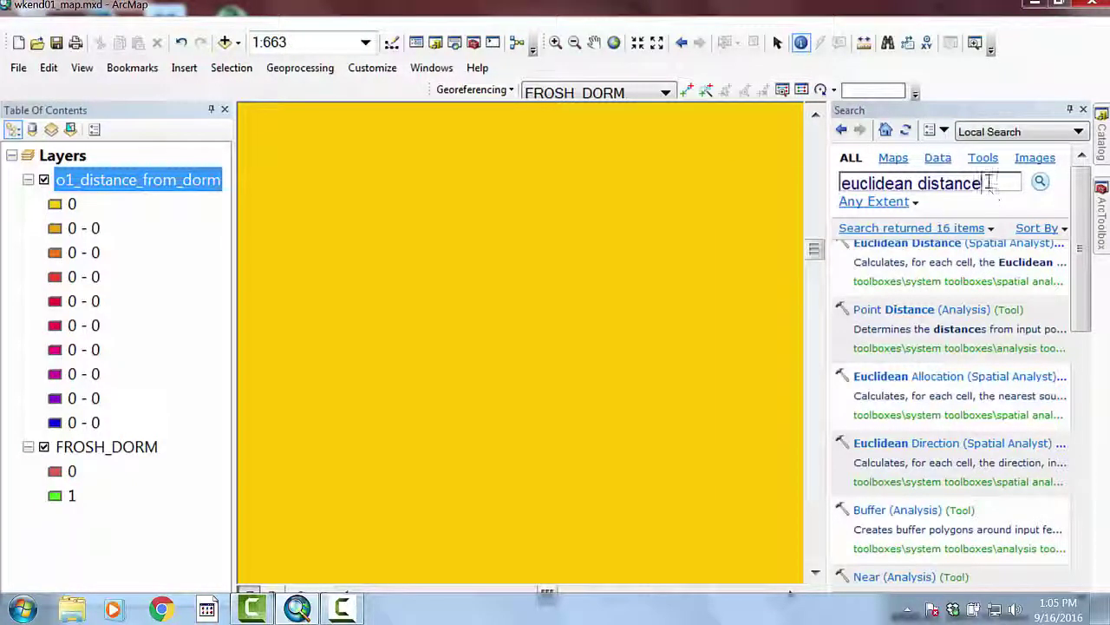
{"action": "left_click_drag", "start_coordinate": [986, 182], "coordinate": [755, 186]}
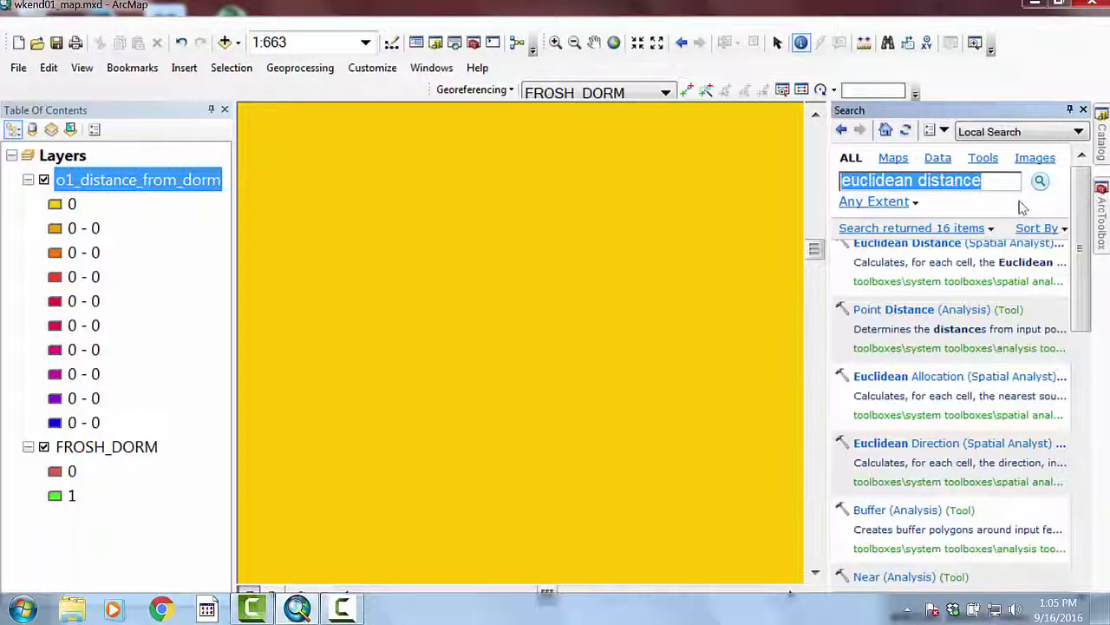
{"action": "type", "text": "recl"}
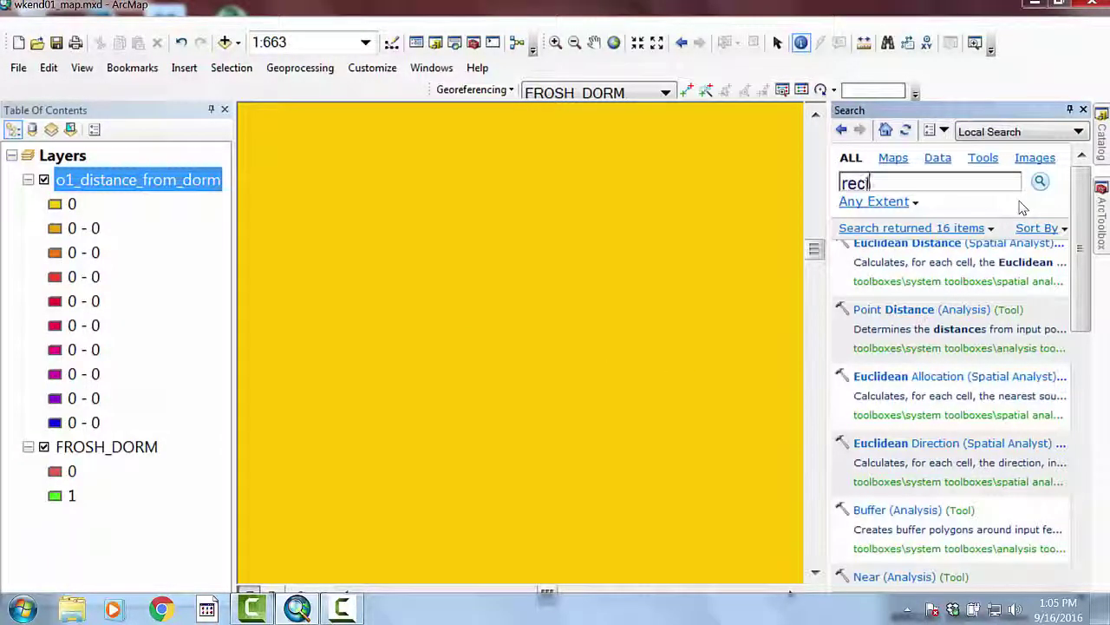
{"action": "type", "text": "assify"}
{"action": "key", "text": "Return"}
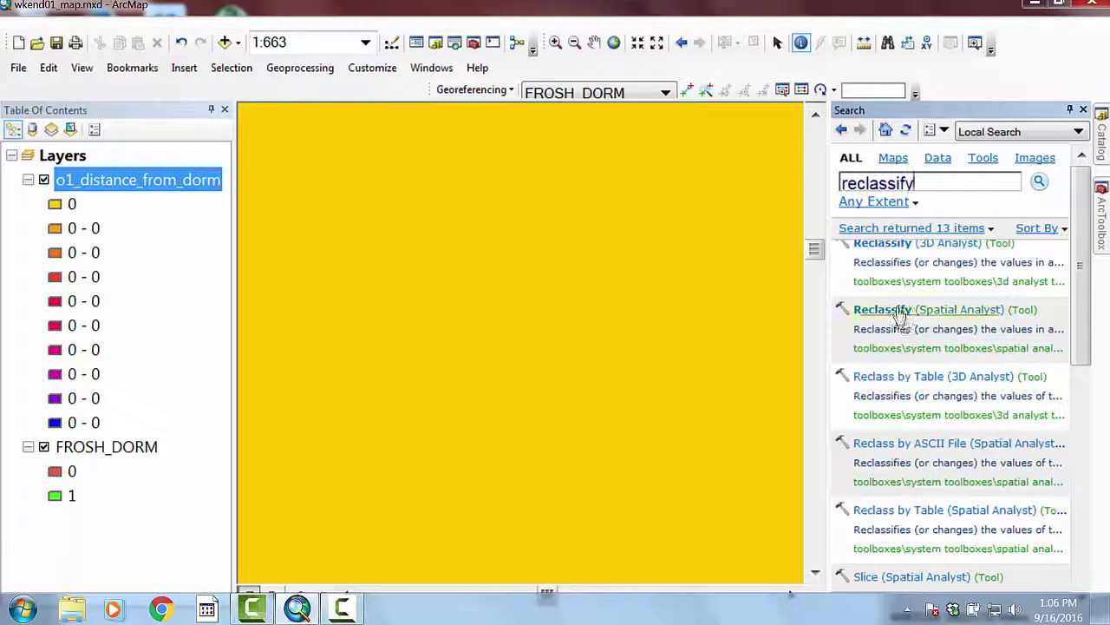
{"action": "left_click", "coordinate": [961, 313]}
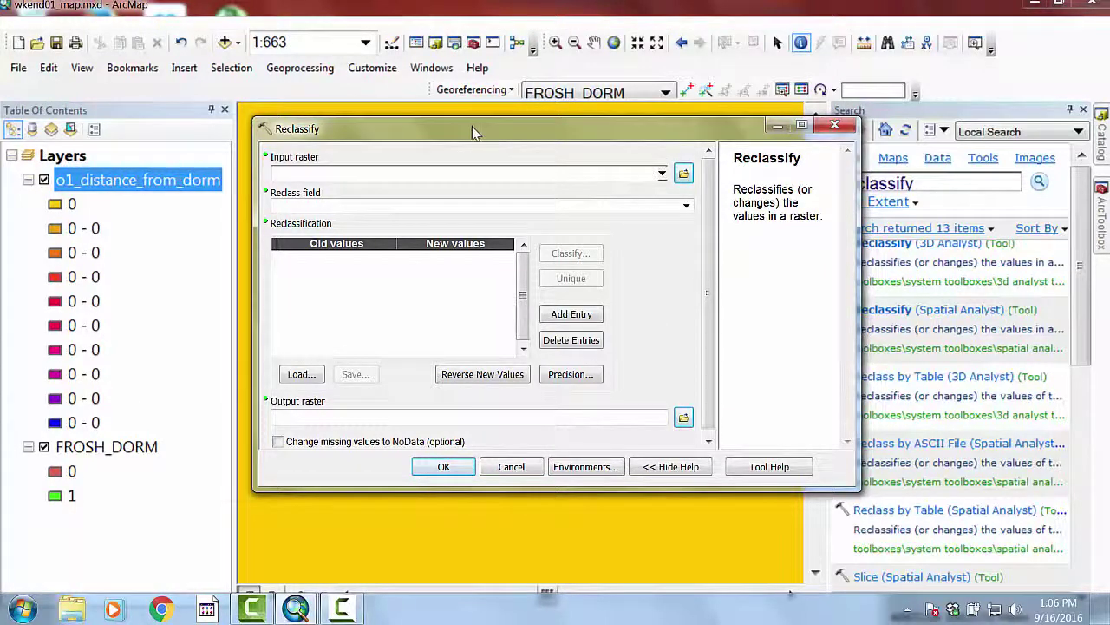
{"action": "mouse_move", "coordinate": [473, 132]}
{"action": "left_mouse_down"}
{"action": "mouse_move", "coordinate": [445, 125]}
{"action": "mouse_move", "coordinate": [458, 125]}
{"action": "left_mouse_up"}
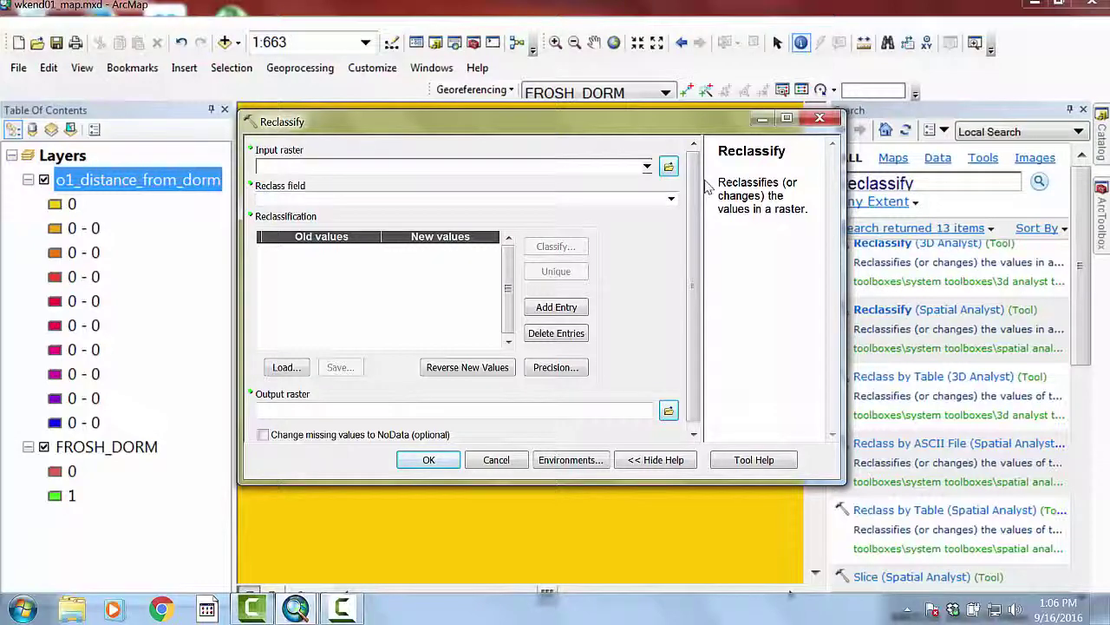
- Reclassify FROSH_DORM so old value 0 becomes NoData, deleting the value 1 row
{"action": "left_click", "coordinate": [647, 165]}
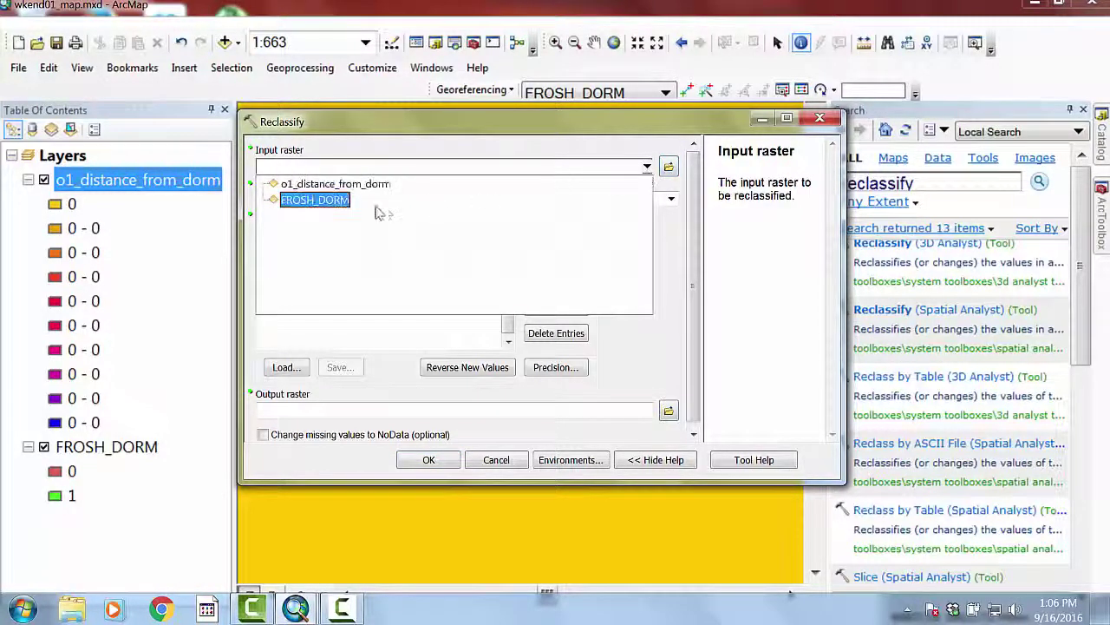
{"action": "left_click", "coordinate": [375, 210]}
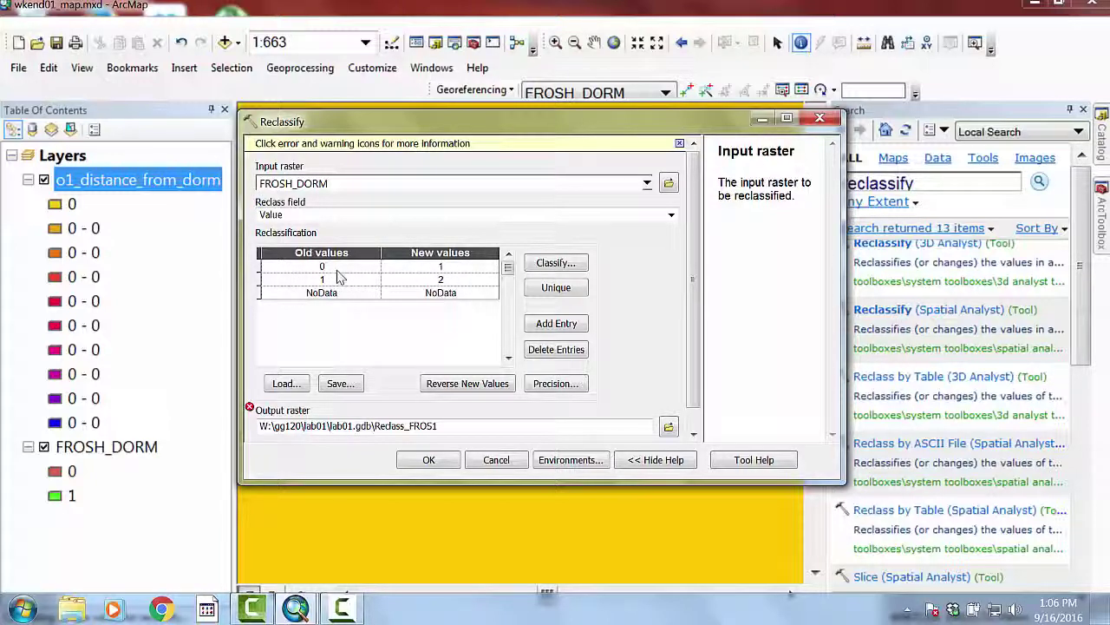
{"action": "left_click", "coordinate": [446, 269]}
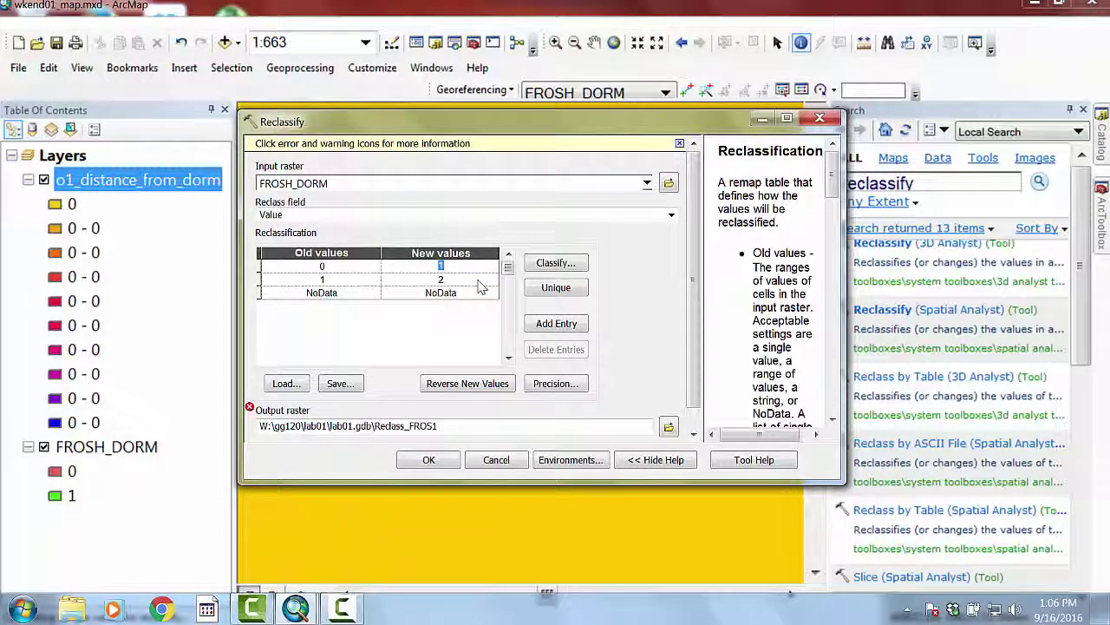
{"action": "type", "text": "NoData"}
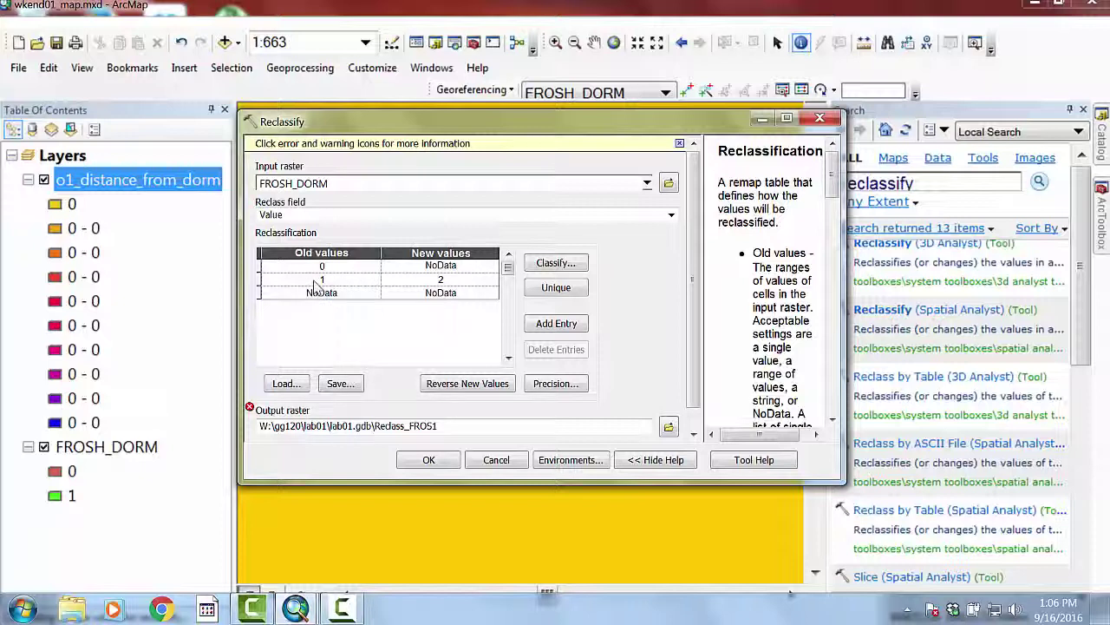
{"action": "left_click", "coordinate": [449, 280]}
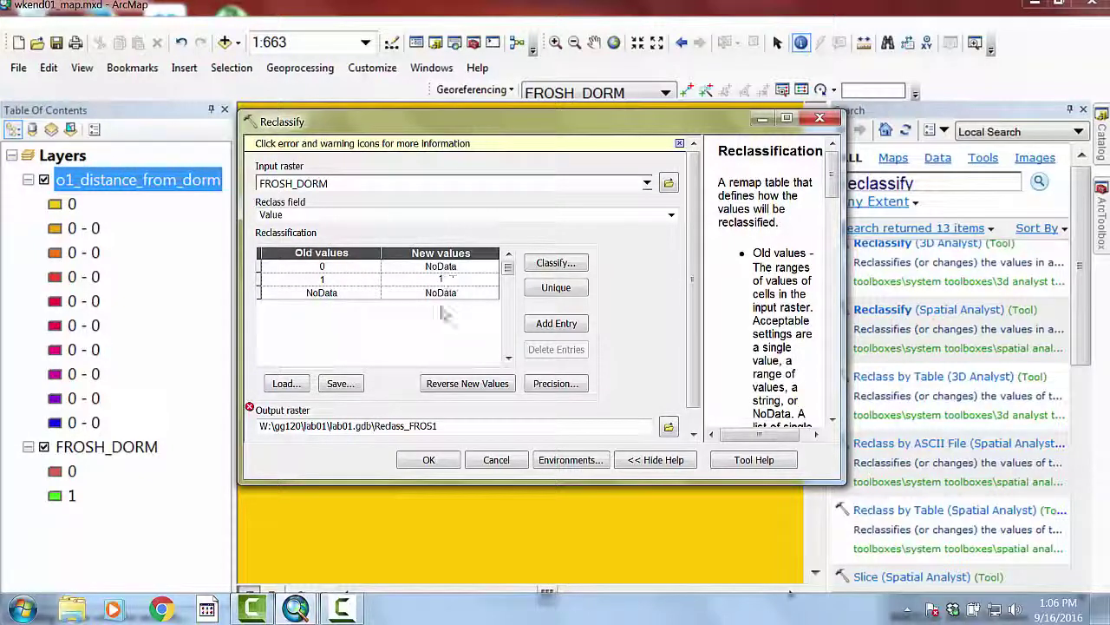
{"action": "left_click", "coordinate": [259, 278]}
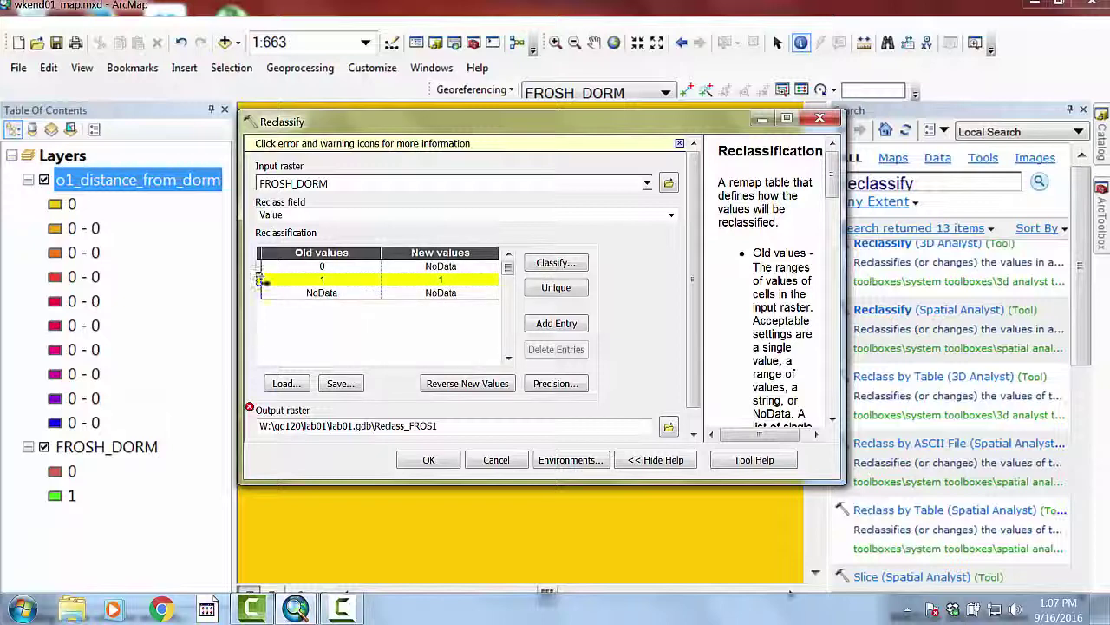
{"action": "left_click", "coordinate": [556, 351]}
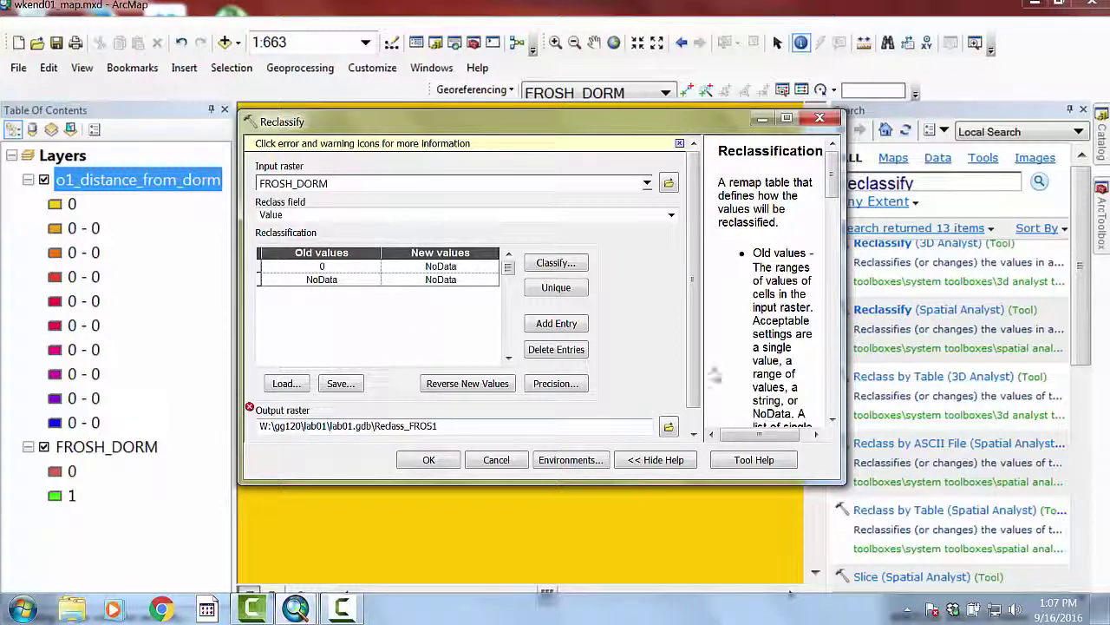
- Save the output raster as o2_frosh_dorm_no_bg_values and run Reclassify
{"action": "scroll", "coordinate": [694, 314], "scroll_direction": "down", "scroll_amount": 1}
{"action": "left_click", "coordinate": [668, 403]}
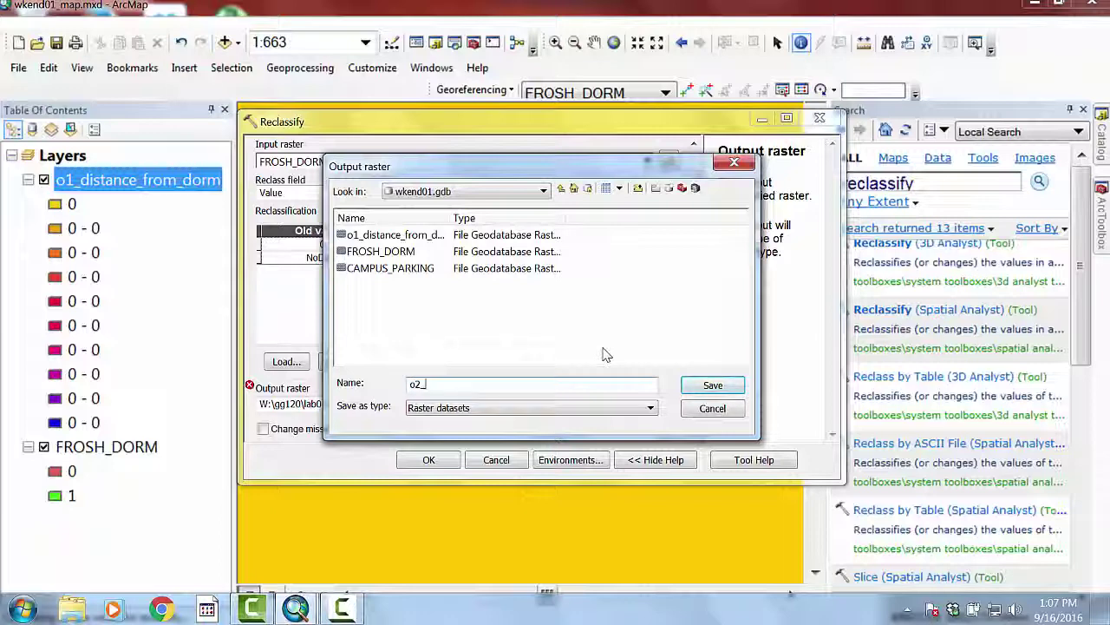
{"action": "type", "text": "o2_no"}
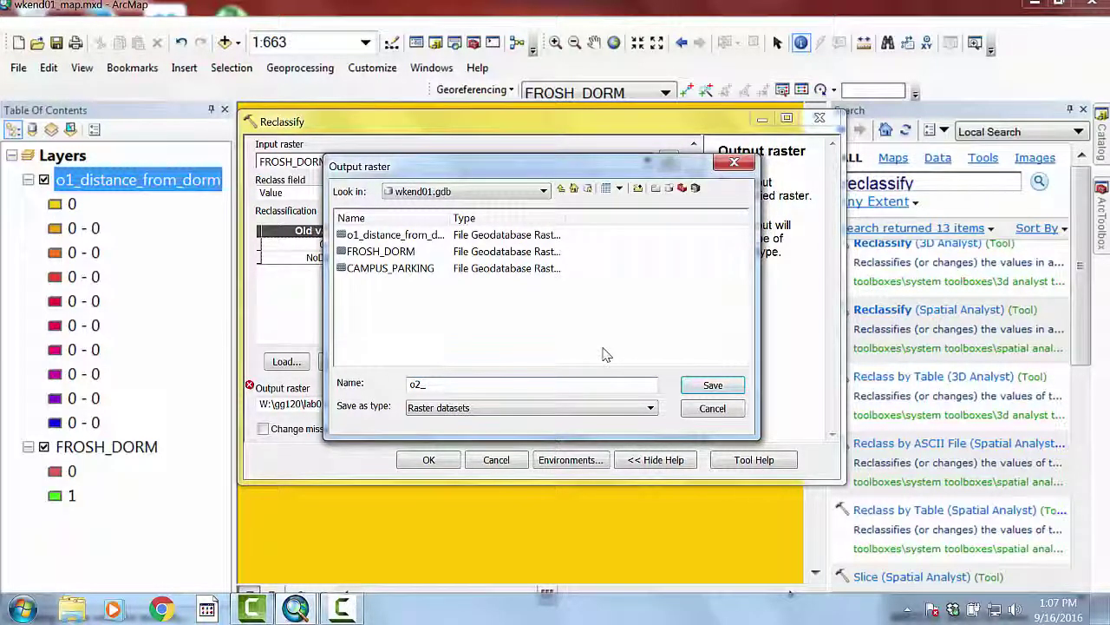
{"action": "type", "text": "frosh_dorm_no_bg_values"}
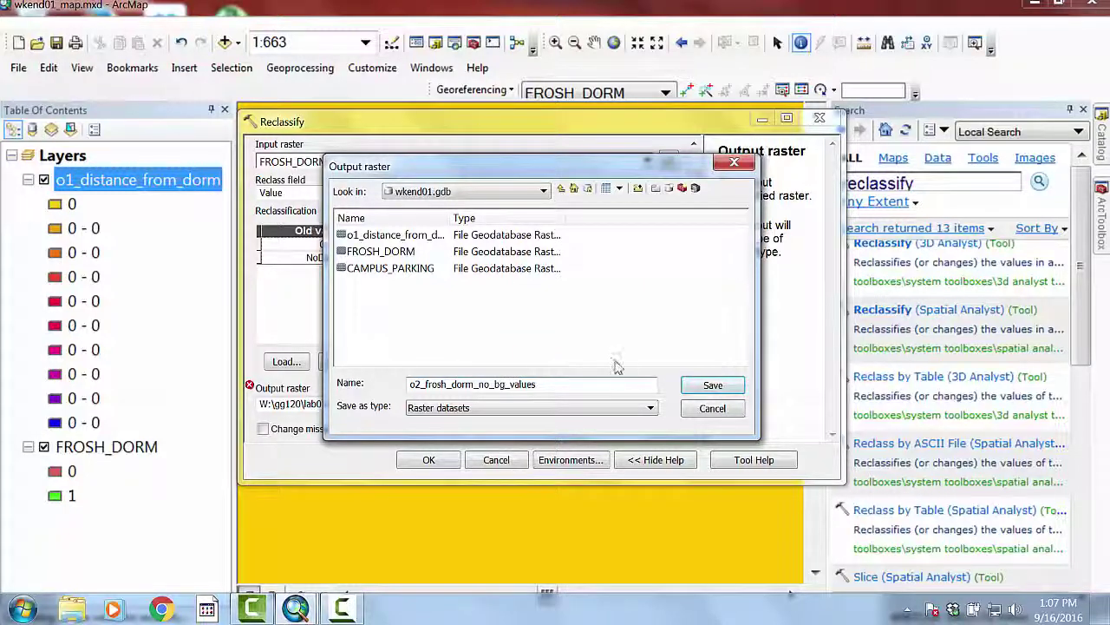
{"action": "left_click", "coordinate": [713, 385]}
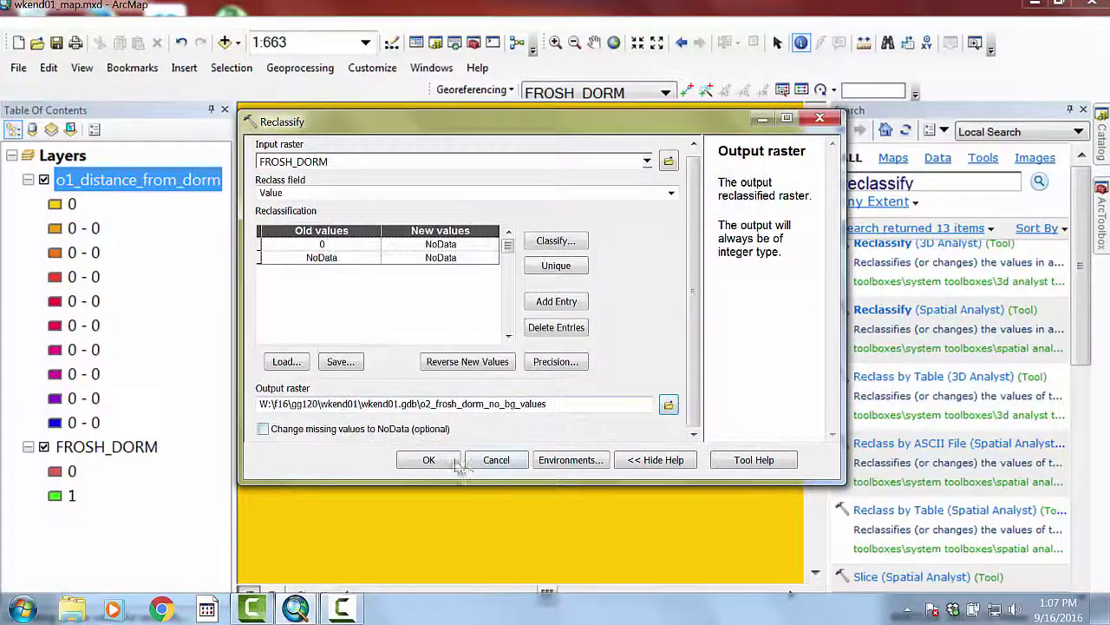
{"action": "left_click", "coordinate": [417, 461]}
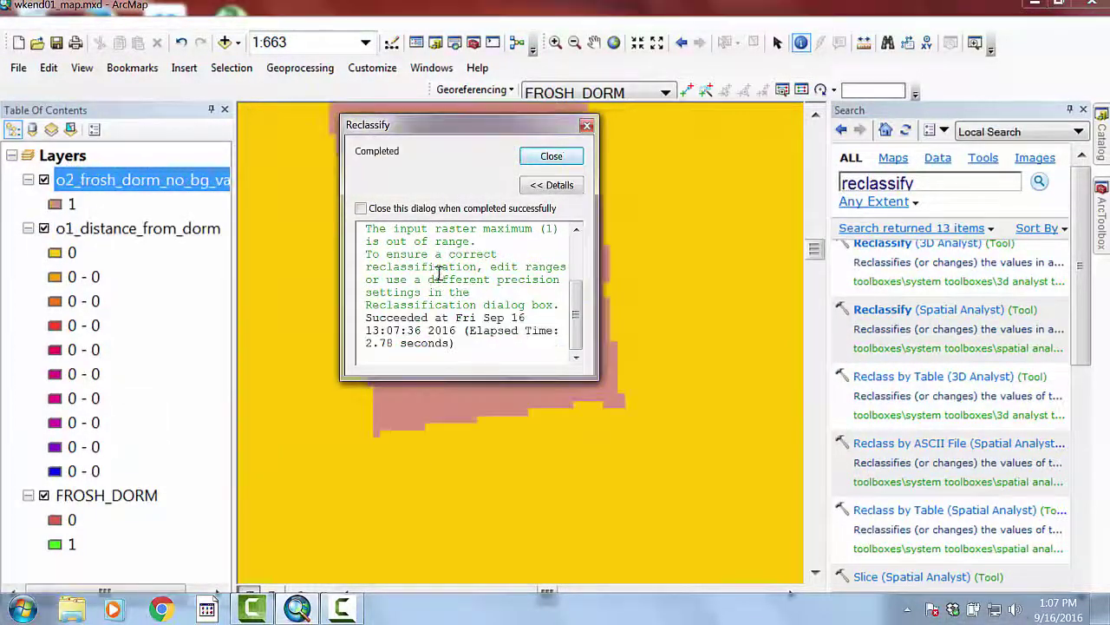
- Enlarge the Reclassify report to read the success message and the out-of-range warning
{"action": "left_click_drag", "start_coordinate": [533, 379], "coordinate": [547, 517]}
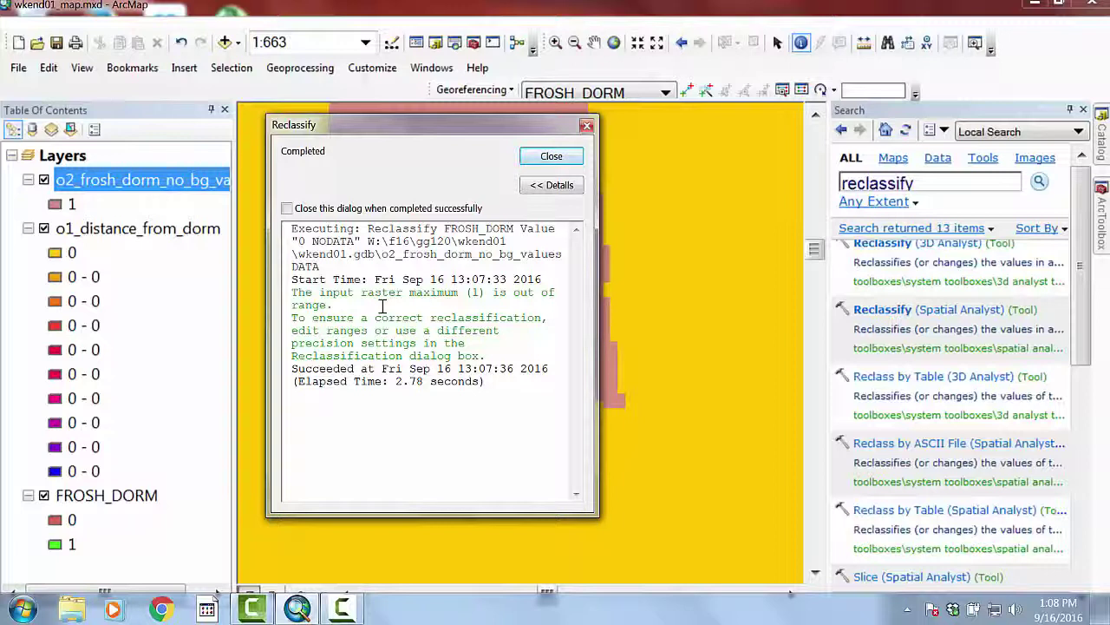
- Close the report and hide the o1_distance_from_dorm and FROSH_DORM layers
{"action": "left_click", "coordinate": [550, 156]}
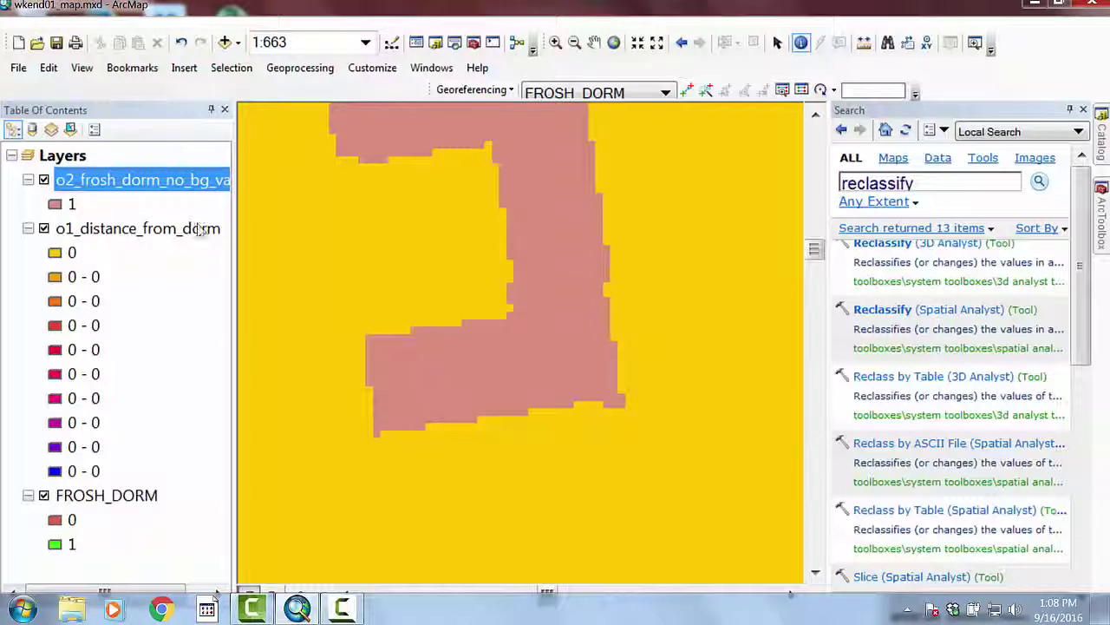
{"action": "left_click", "coordinate": [43, 228]}
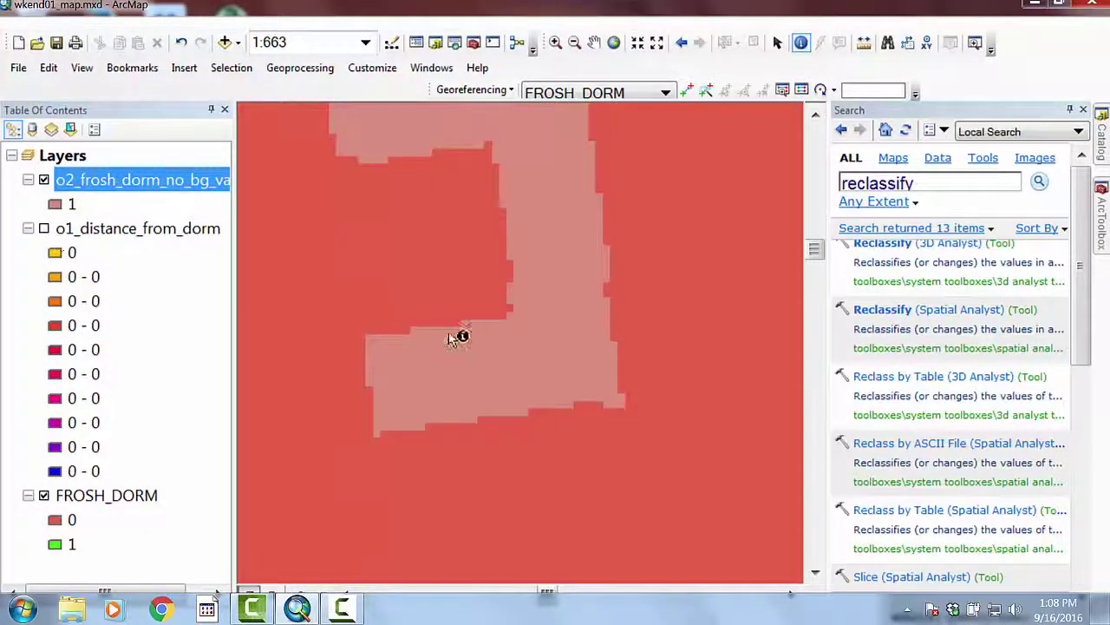
{"action": "left_click", "coordinate": [43, 495]}
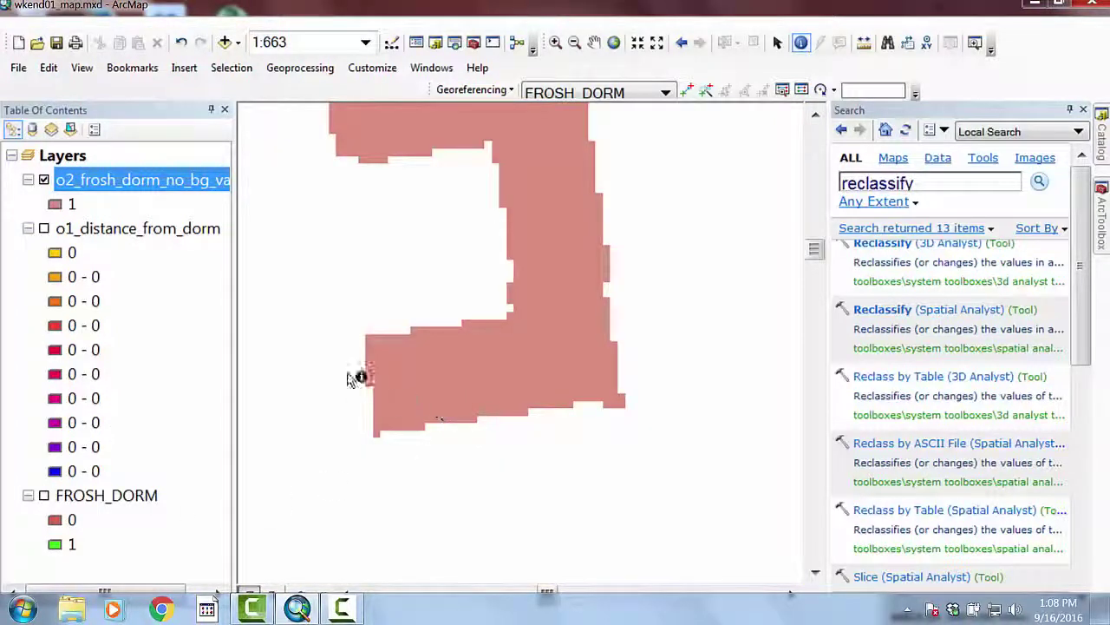
- Identify a background cell and a dorm cell to confirm the background is NoData
{"action": "left_click", "coordinate": [338, 323]}
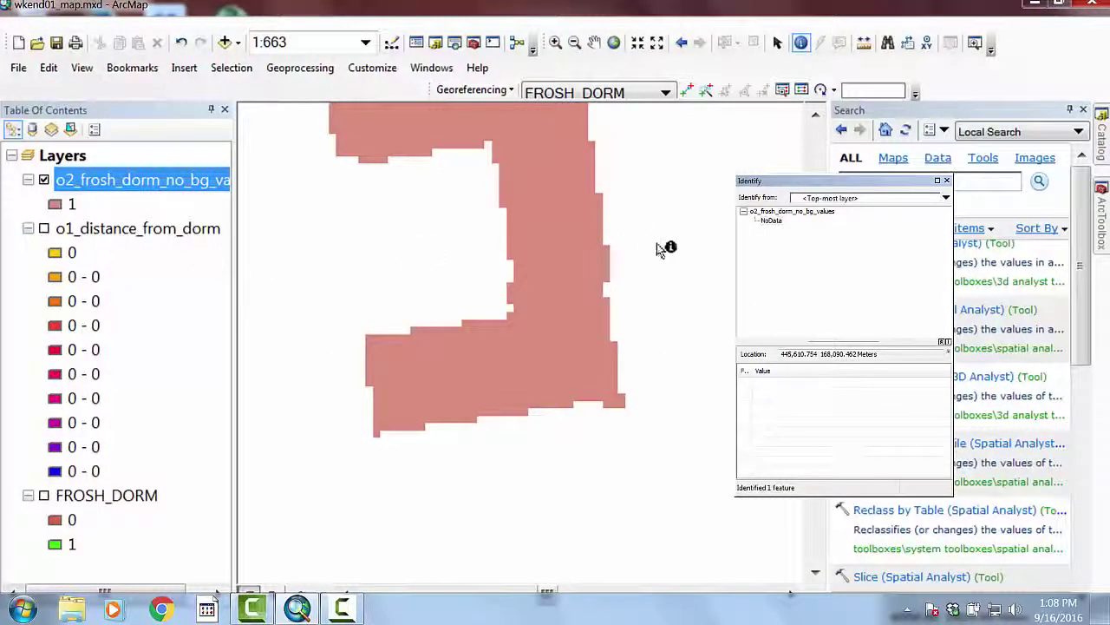
{"action": "left_click", "coordinate": [571, 255]}
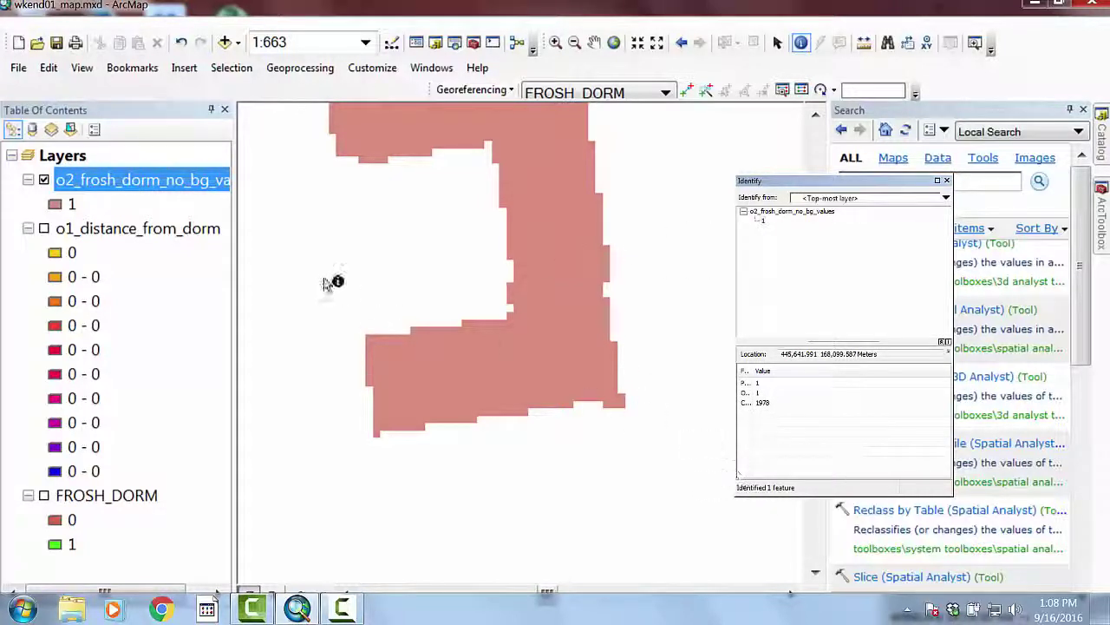
{"action": "left_click", "coordinate": [947, 182]}
- Zoom out and pan to centre the dorm shape at 1:1,250
{"action": "scroll", "coordinate": [560, 304], "scroll_direction": "up", "scroll_amount": 2}
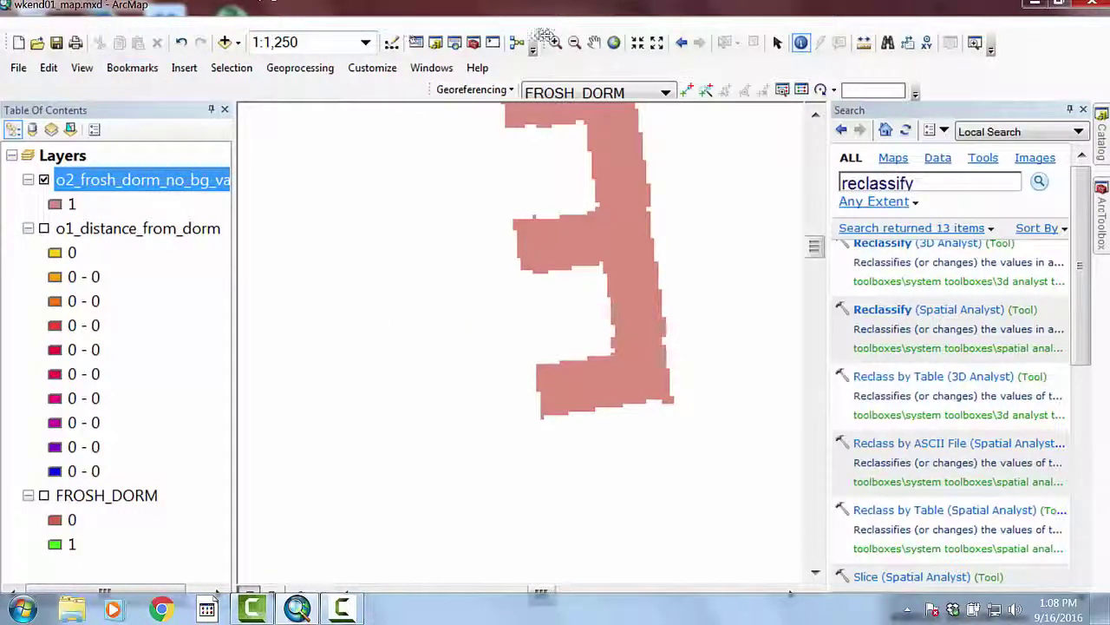
{"action": "left_click", "coordinate": [595, 43]}
{"action": "left_click_drag", "start_coordinate": [587, 162], "coordinate": [496, 254]}
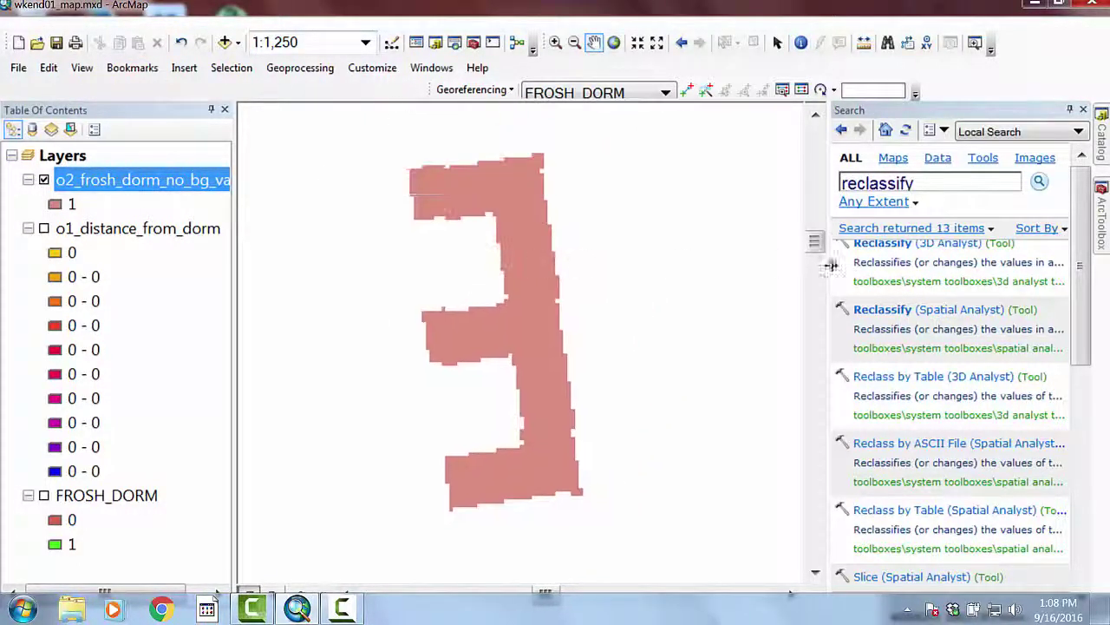
{"action": "left_click_drag", "start_coordinate": [916, 182], "coordinate": [788, 203]}
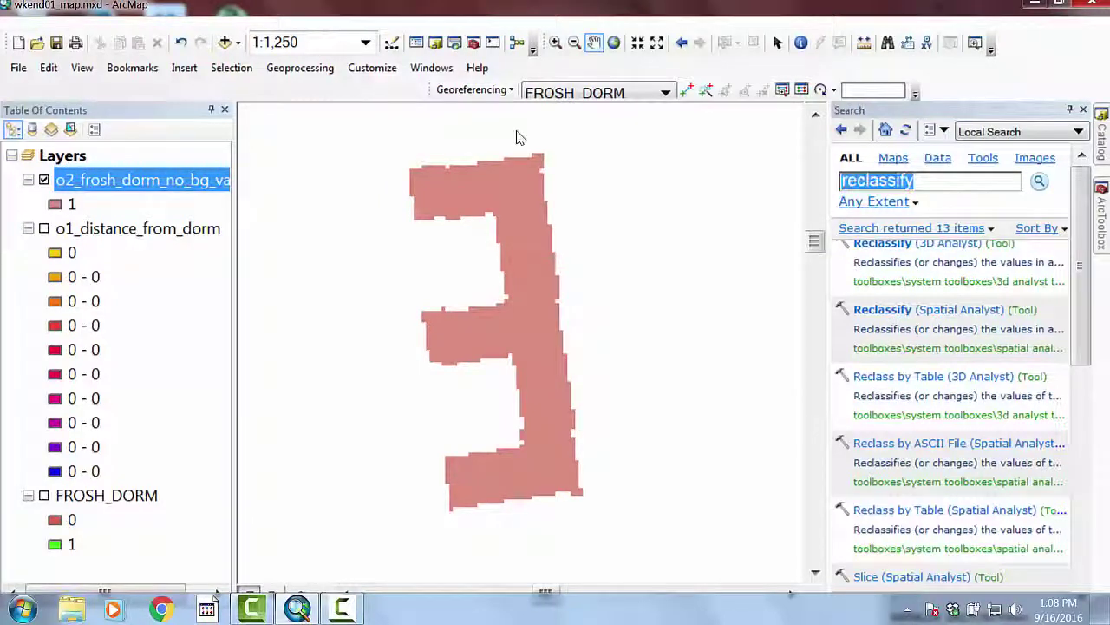
- Open Euclidean Distance with o2_frosh_dorm_no_bg_values as the source raster
{"action": "type", "text": "euclidean distance"}
{"action": "key", "text": "Return"}
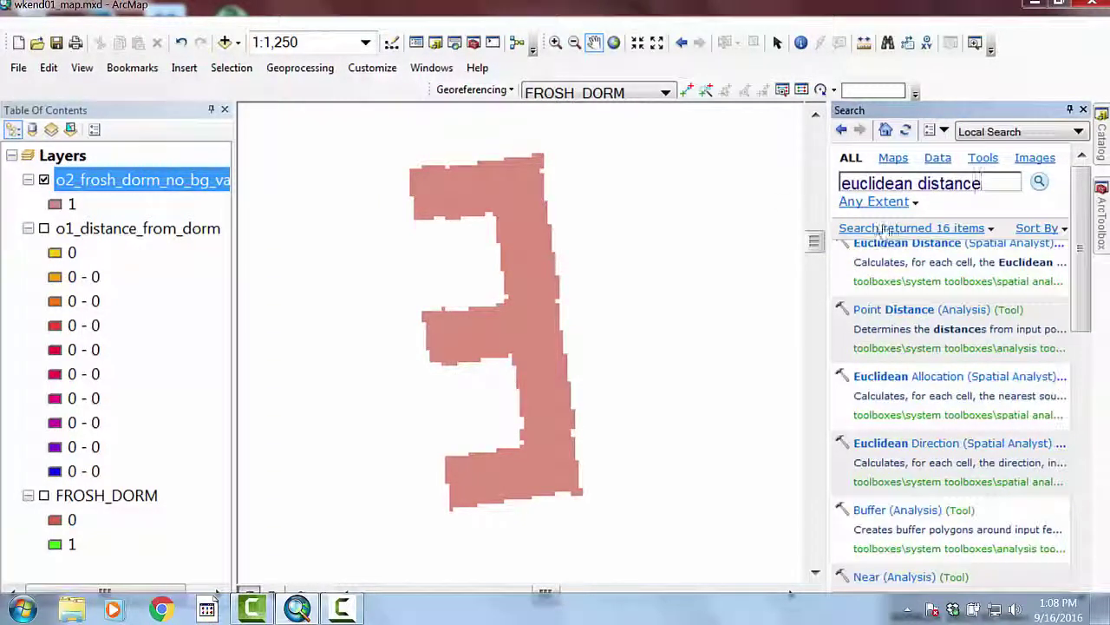
{"action": "left_click", "coordinate": [922, 243]}
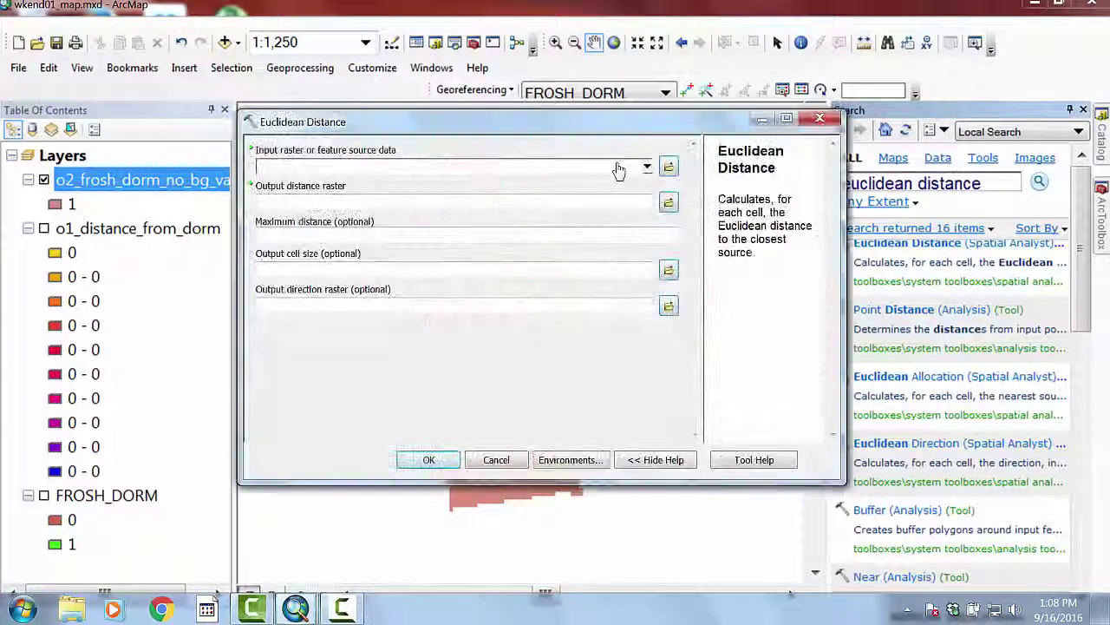
{"action": "left_click", "coordinate": [648, 167]}
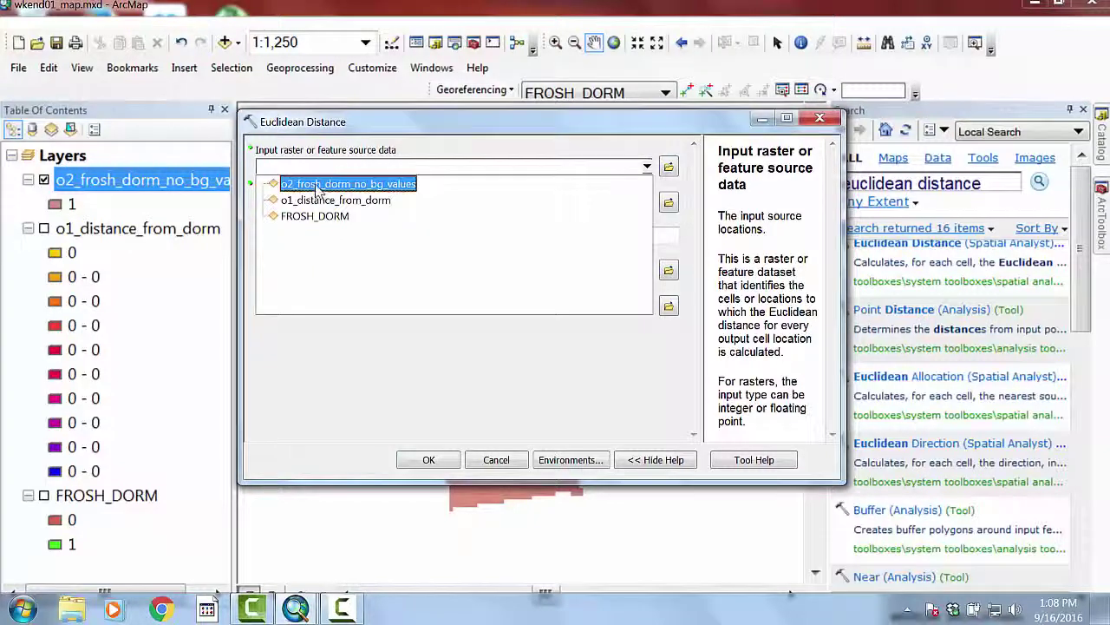
{"action": "left_click", "coordinate": [343, 184]}
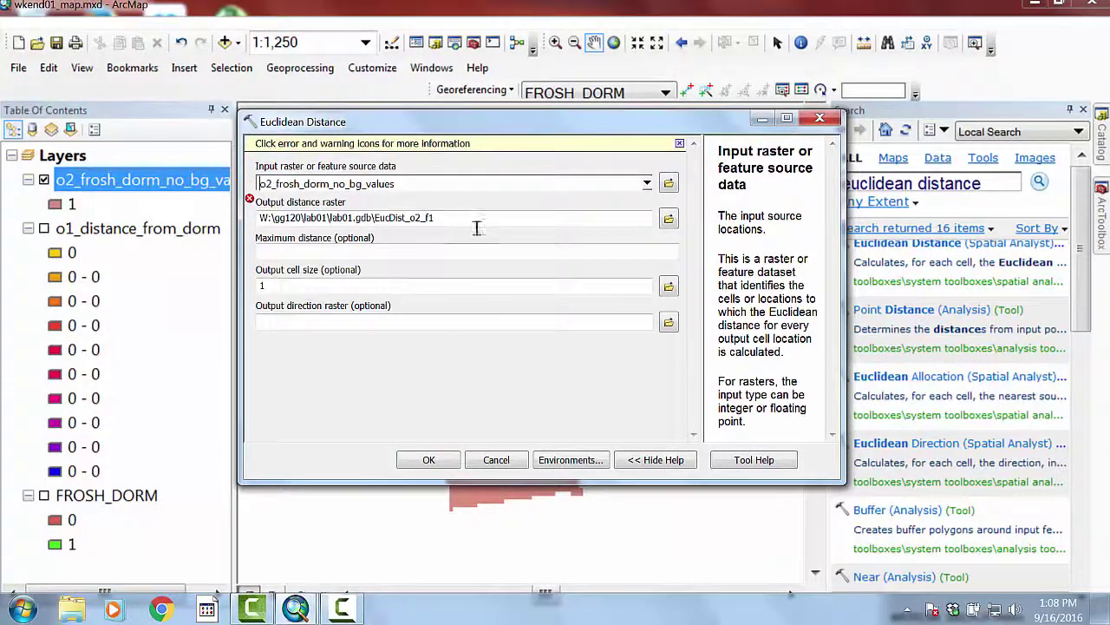
- Save the output as o3_distance_from_dorm_good in wkend01.gdb and run the tool
{"action": "left_click", "coordinate": [668, 218]}
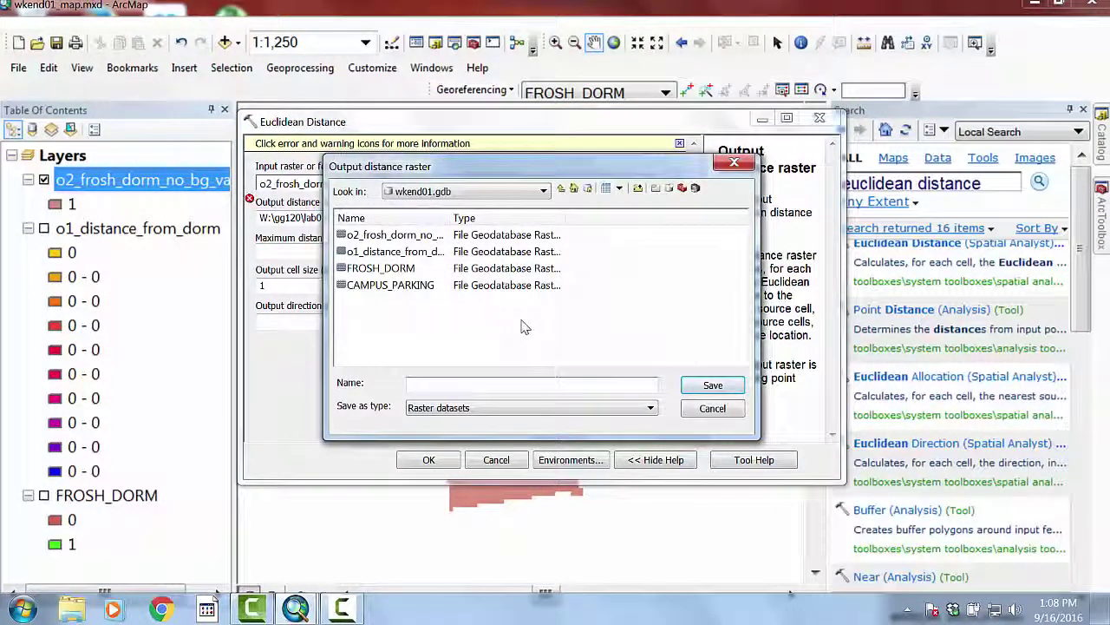
{"action": "type", "text": "o3_ds"}
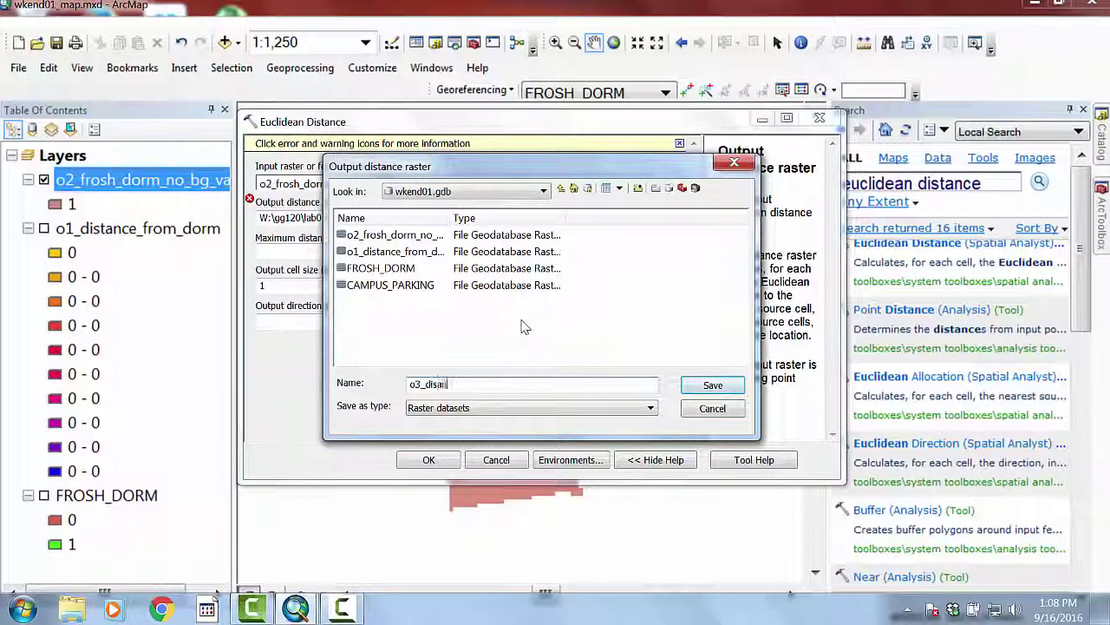
{"action": "type", "text": "stance_from_dorm_good"}
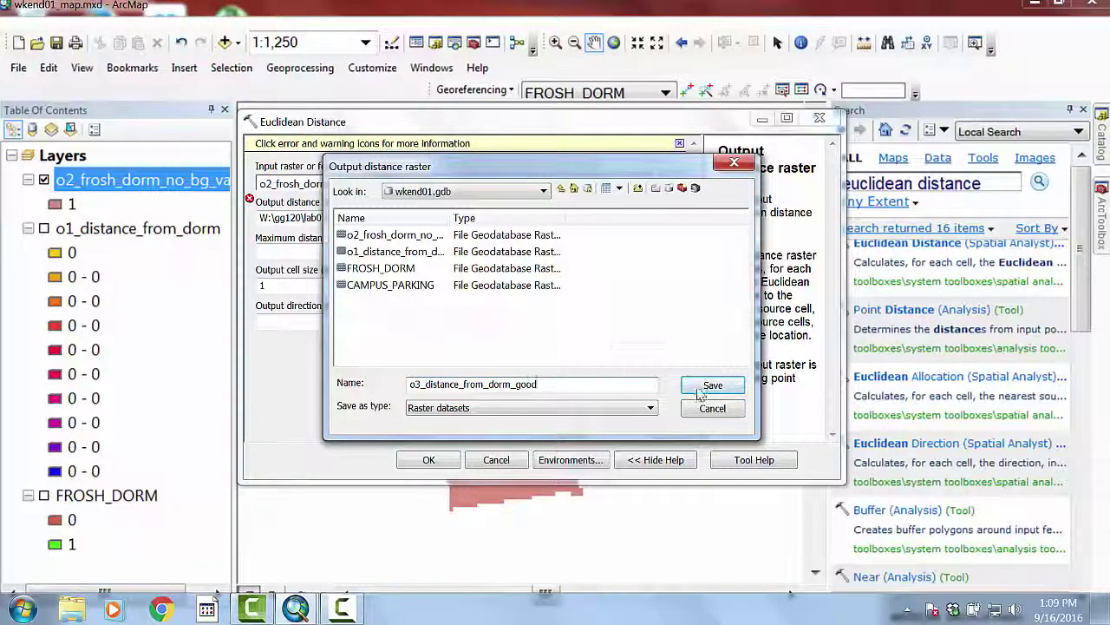
{"action": "left_click", "coordinate": [707, 387]}
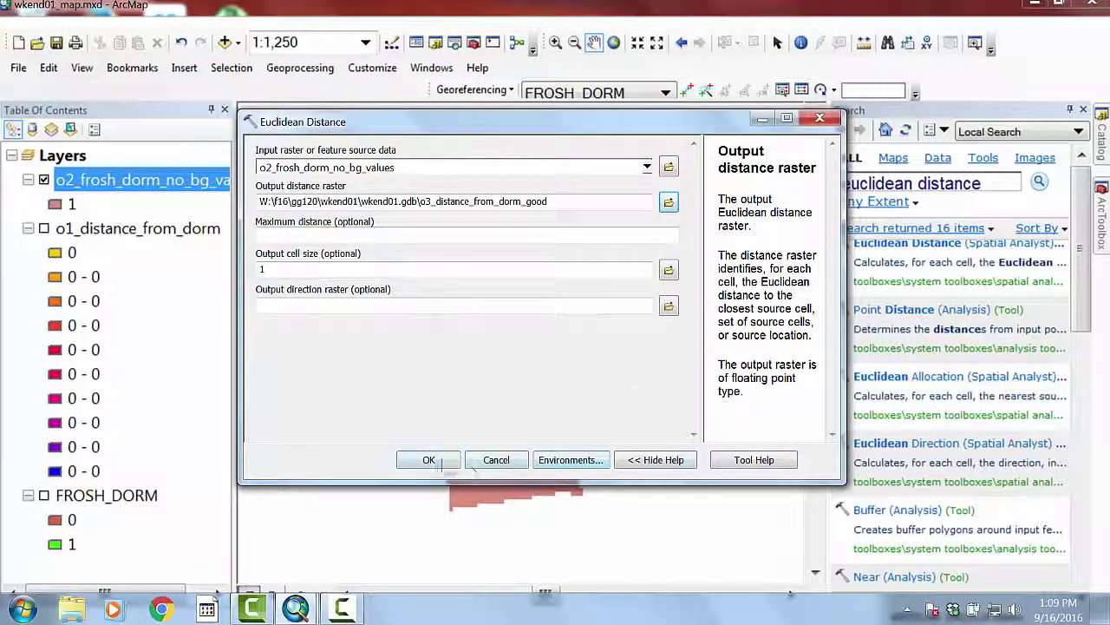
{"action": "left_click", "coordinate": [438, 460]}
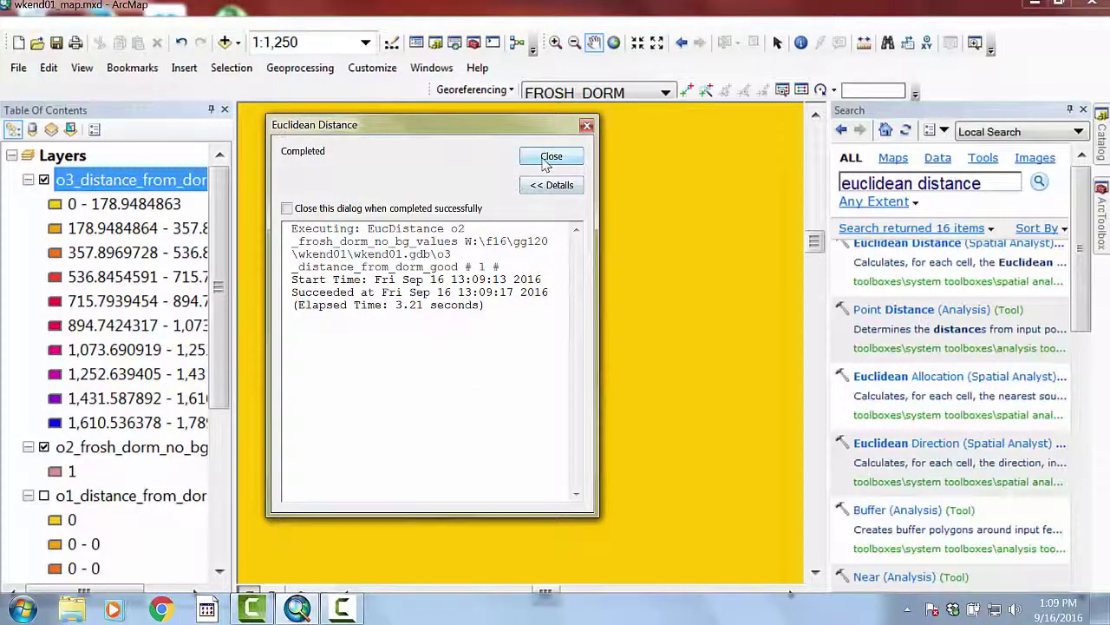
- Close the tool report and zoom to the full extent of the distance raster
{"action": "left_click", "coordinate": [550, 158]}
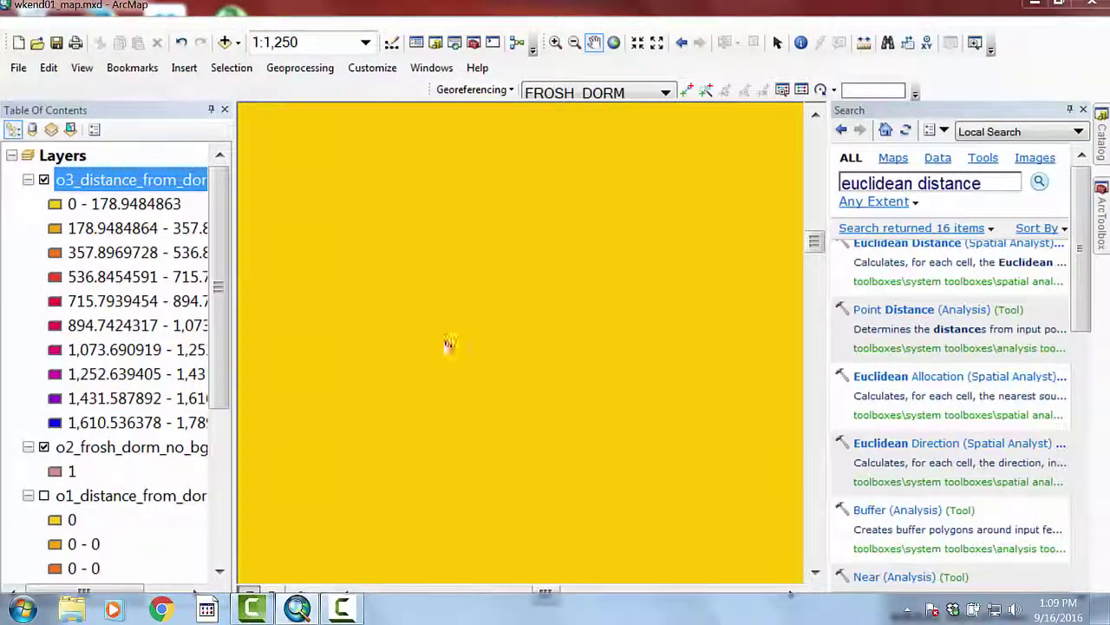
{"action": "left_click", "coordinate": [615, 43]}
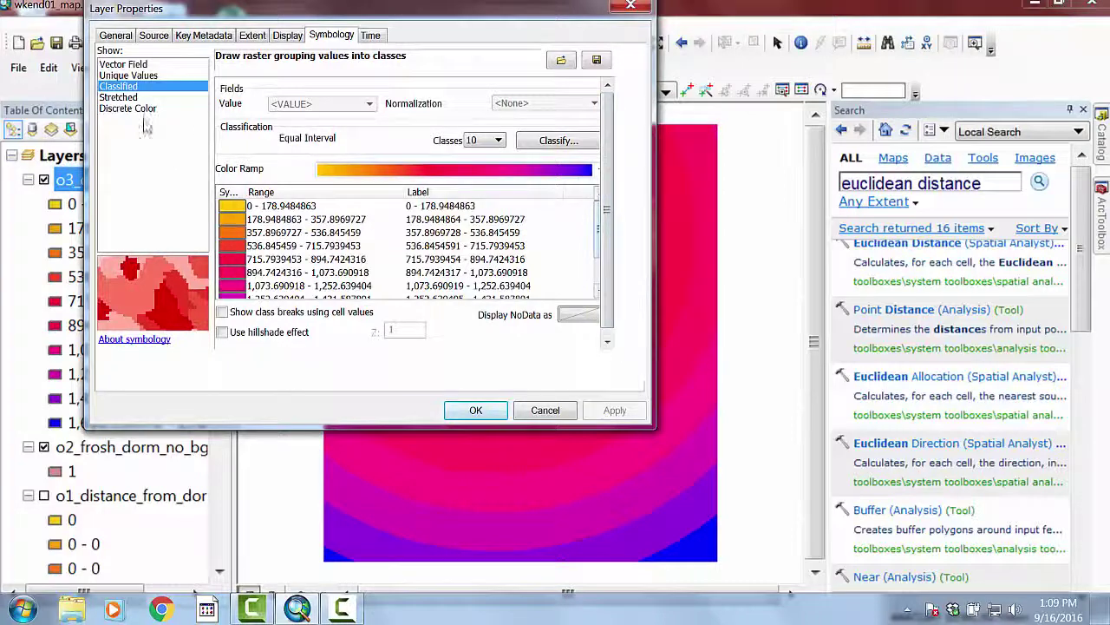
- Copy and paste the distance layer, then hide the pasted copy
{"action": "left_click", "coordinate": [544, 410]}
{"action": "right_click", "coordinate": [97, 127]}
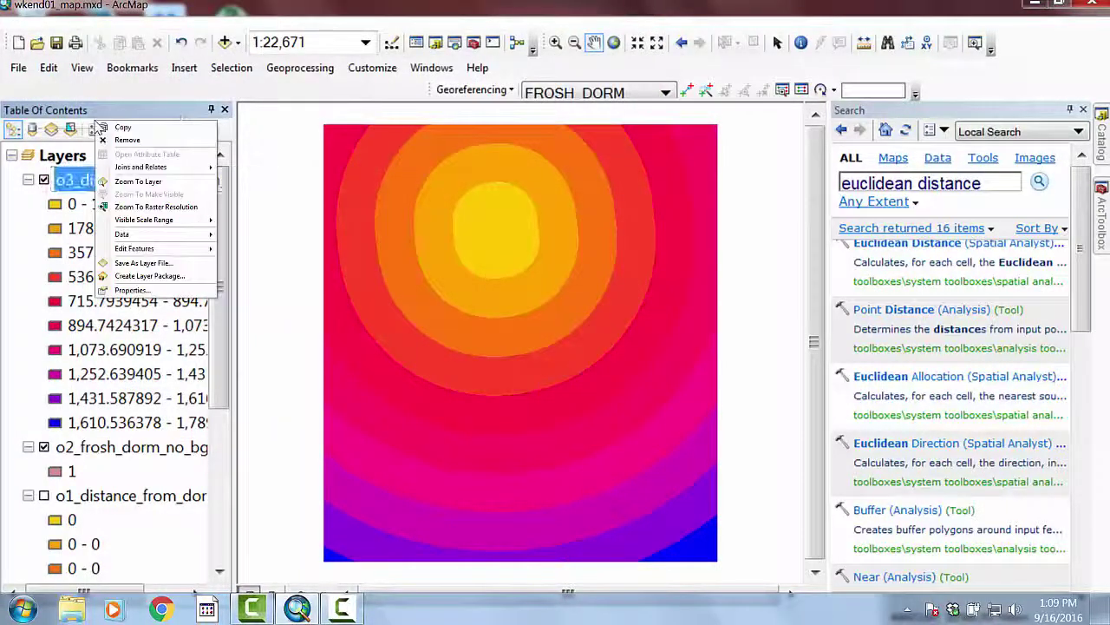
{"action": "left_click", "coordinate": [121, 127]}
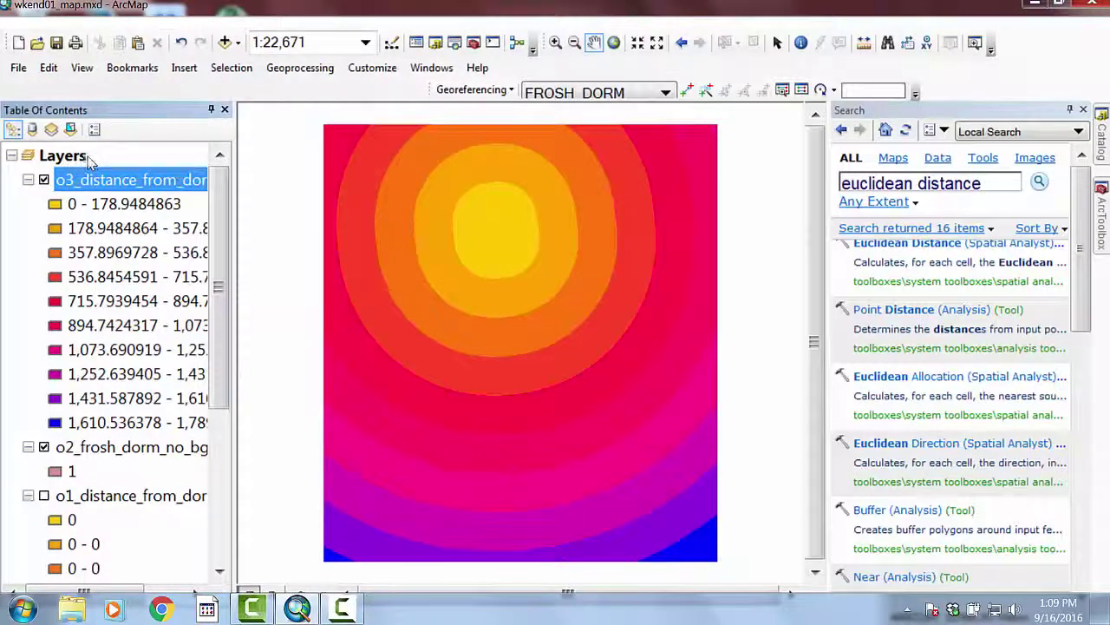
{"action": "right_click", "coordinate": [59, 102]}
{"action": "left_click", "coordinate": [98, 162]}
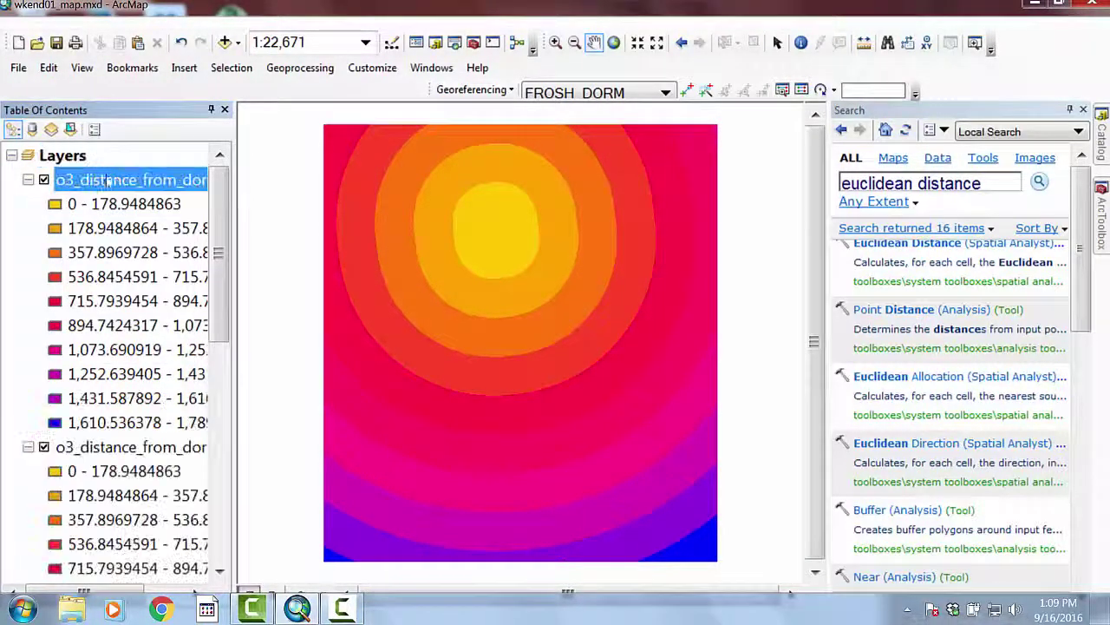
{"action": "left_click", "coordinate": [44, 447]}
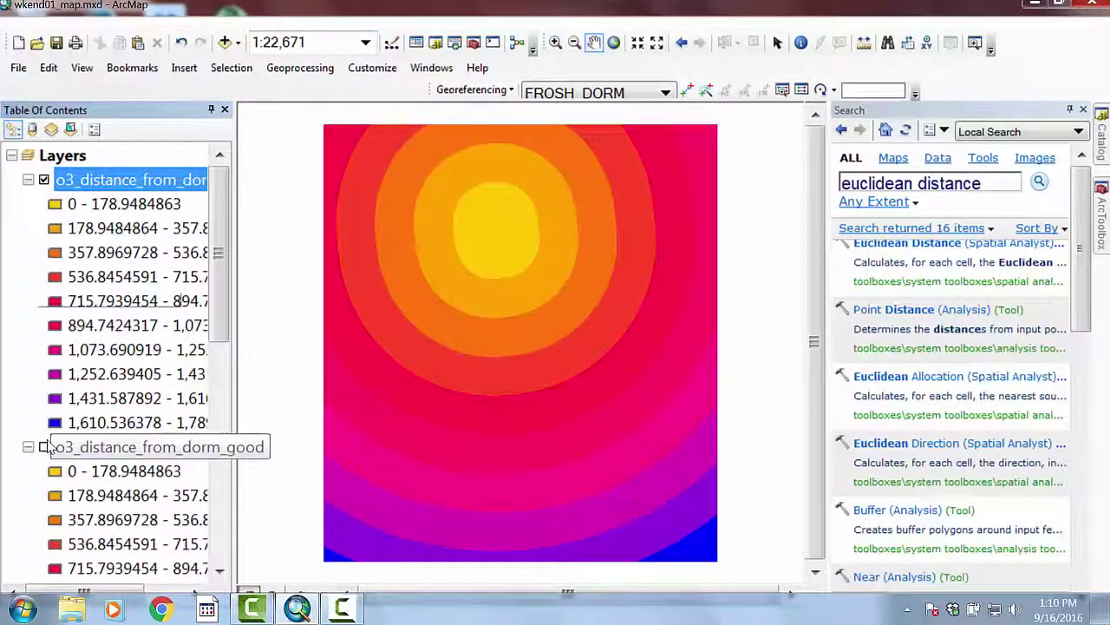
- Give the top distance layer stretched symbology with the yellow-to-purple color ramp
{"action": "double_click", "coordinate": [111, 187]}
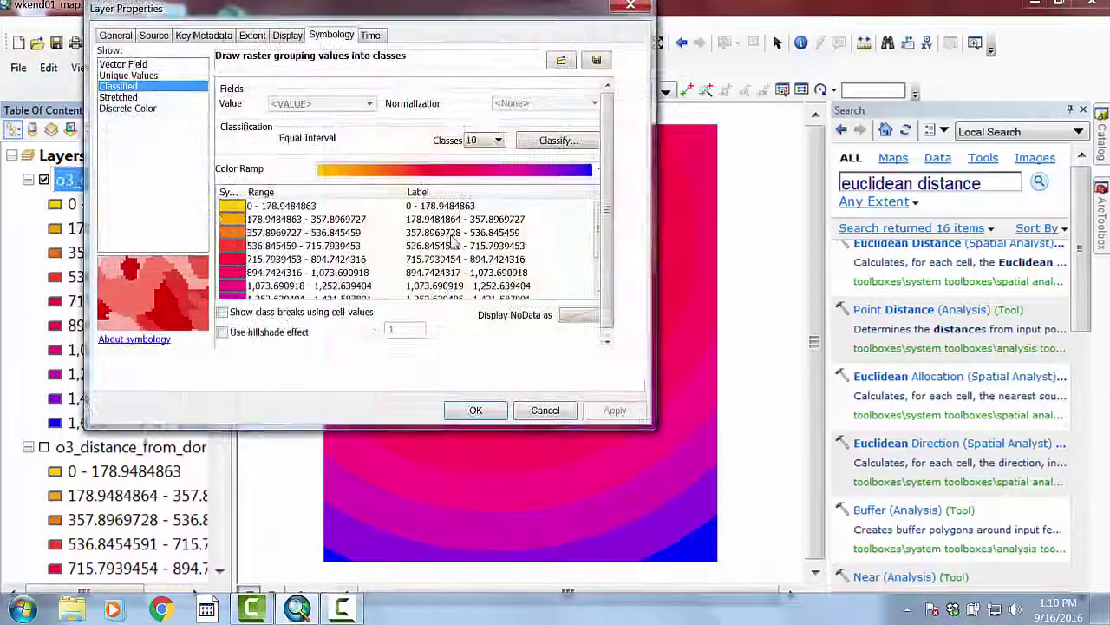
{"action": "left_click", "coordinate": [120, 97]}
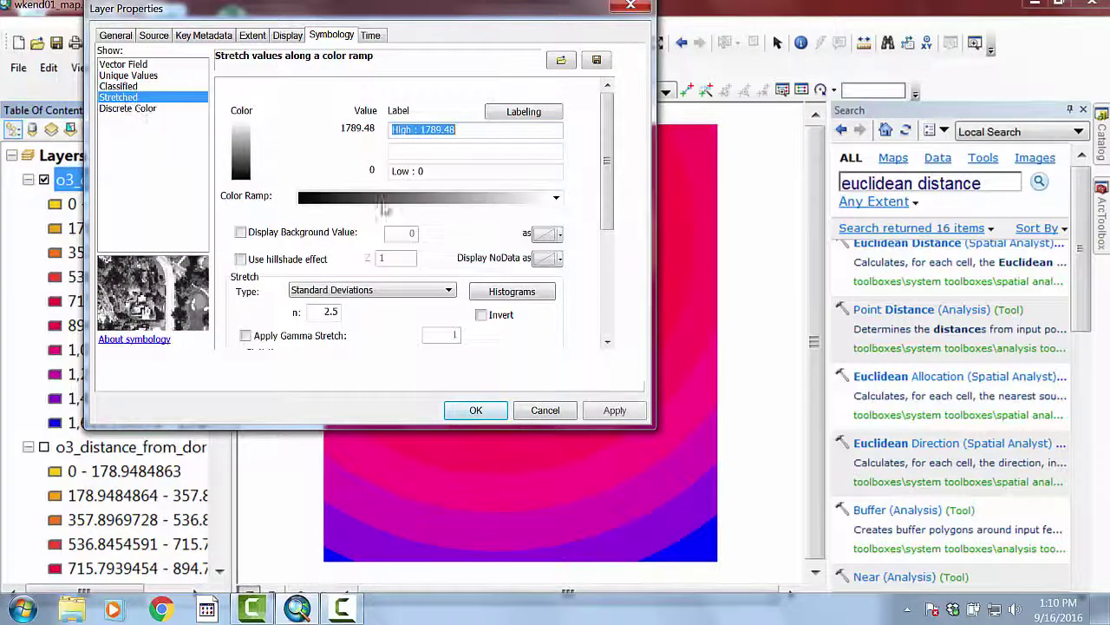
{"action": "left_click", "coordinate": [556, 197]}
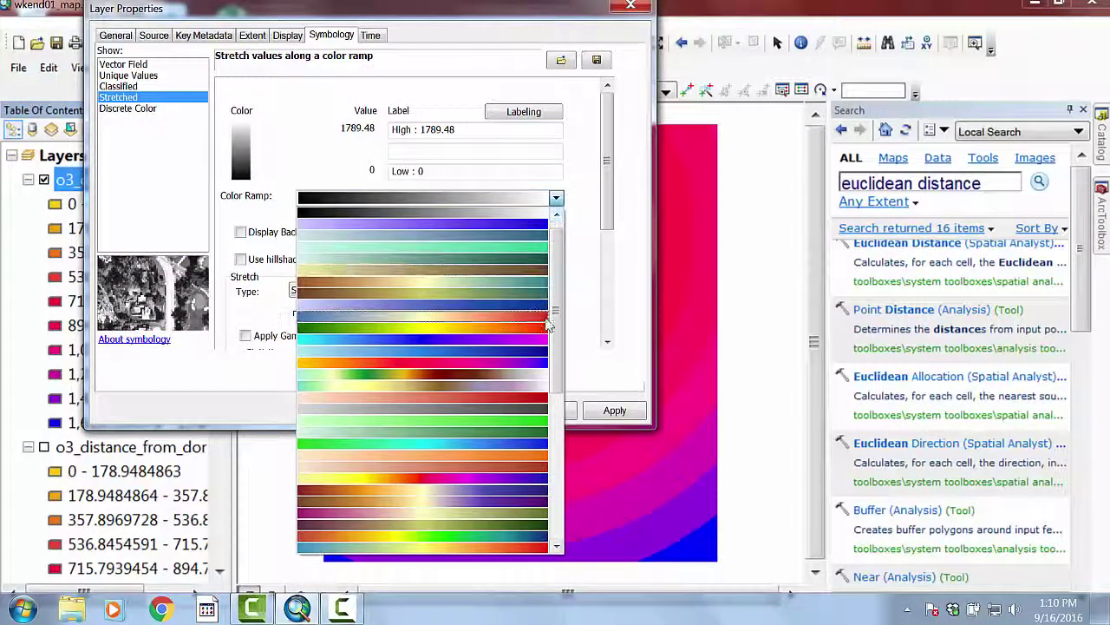
{"action": "left_click", "coordinate": [543, 368]}
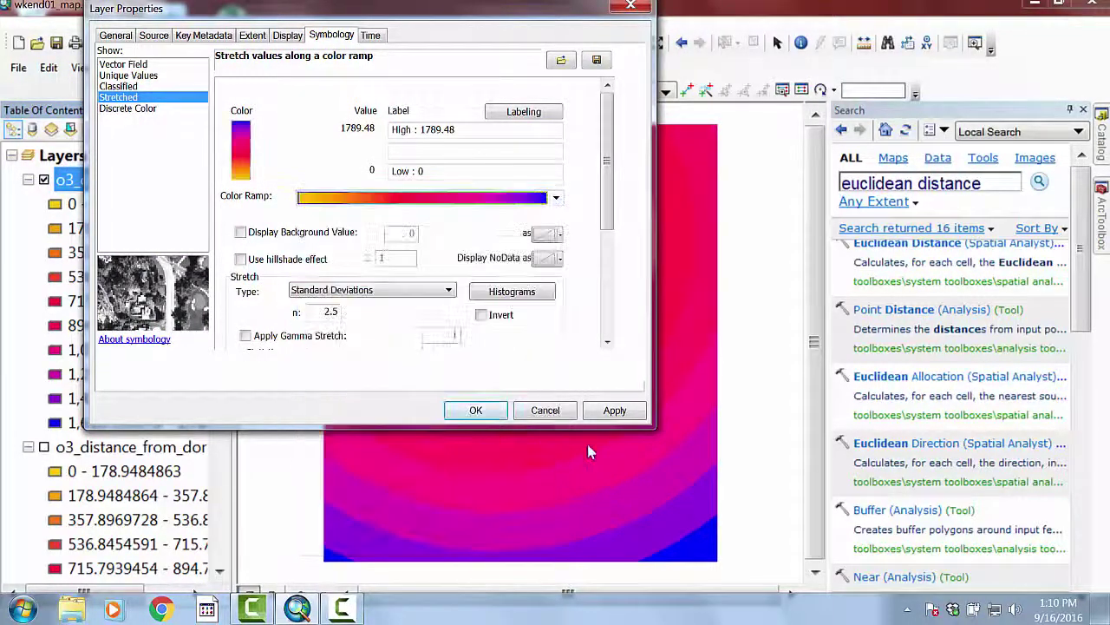
{"action": "left_click", "coordinate": [614, 410]}
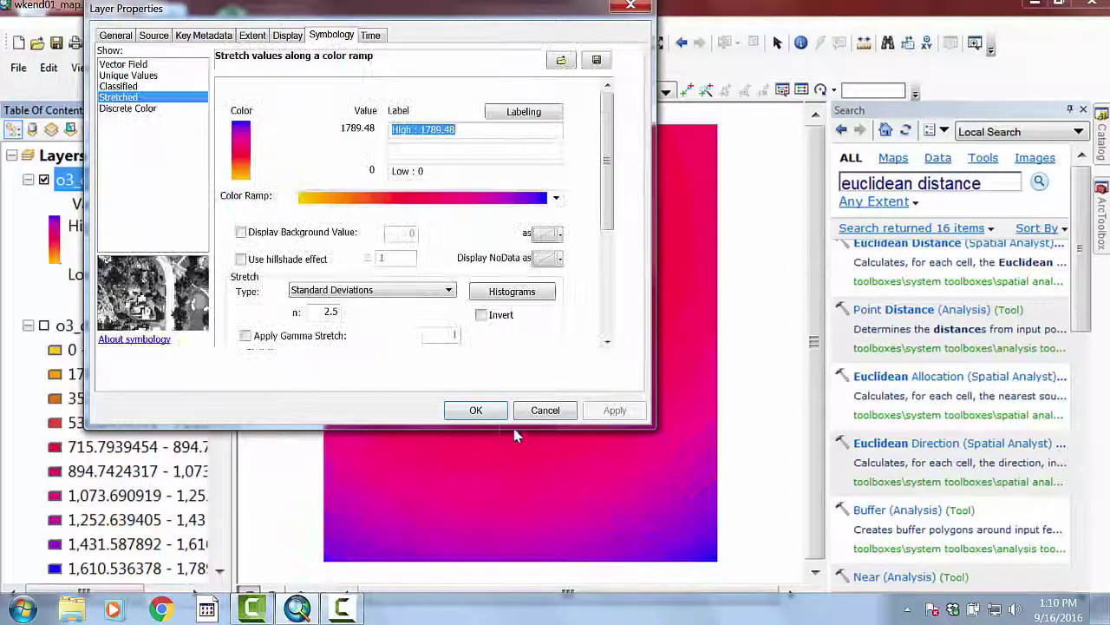
{"action": "left_click", "coordinate": [472, 411]}
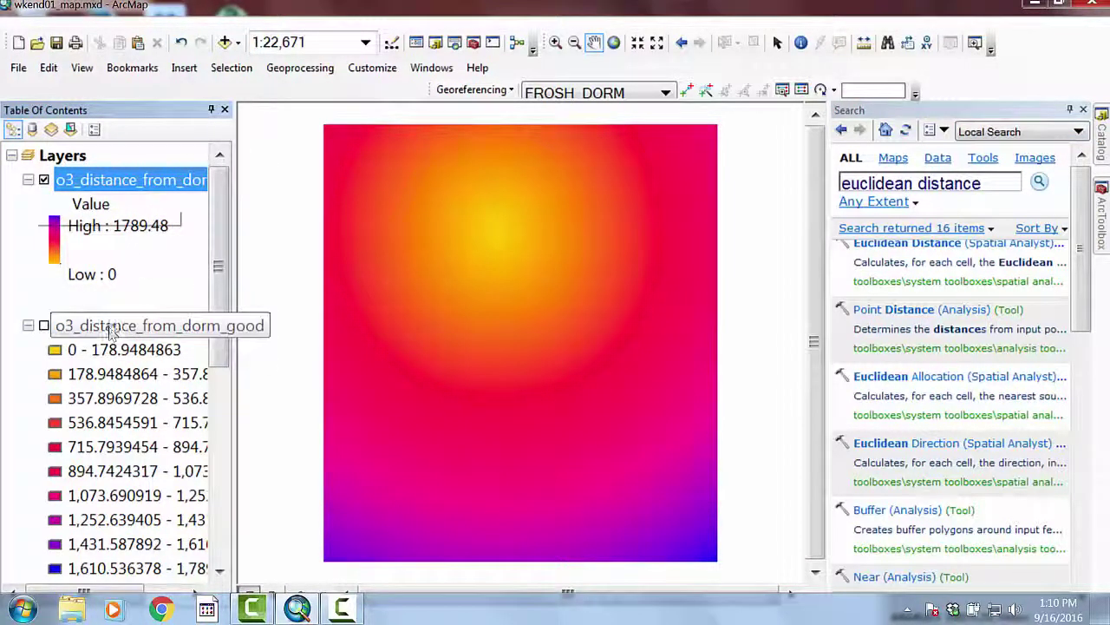
- Refresh wkend01.gdb in the Catalog and pin the Catalog window docked
{"action": "left_click", "coordinate": [84, 179]}
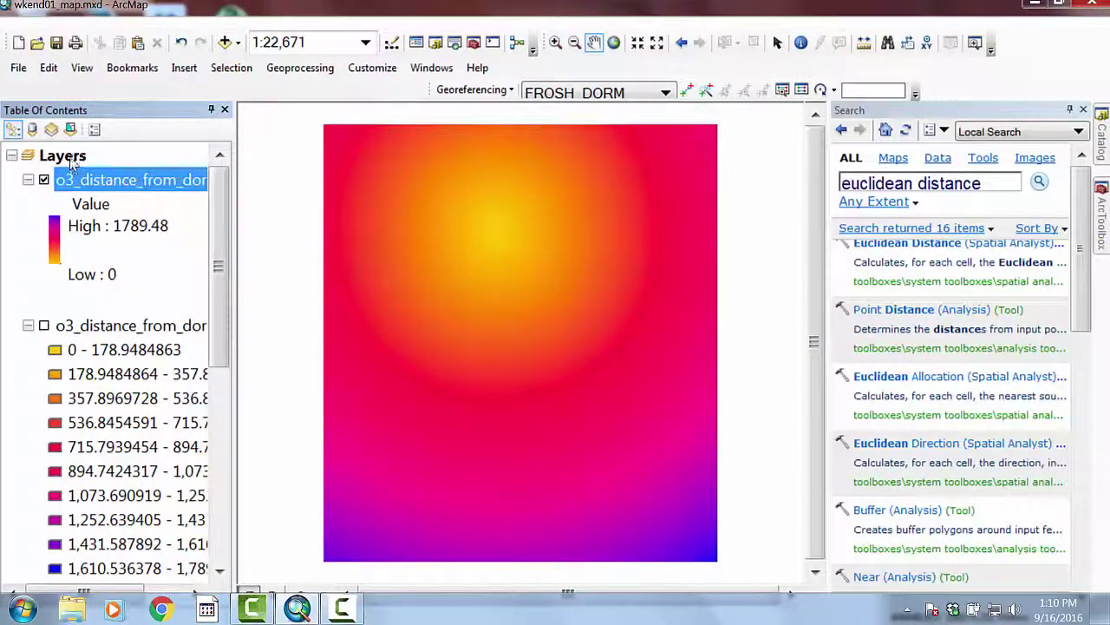
{"action": "left_click", "coordinate": [1101, 117]}
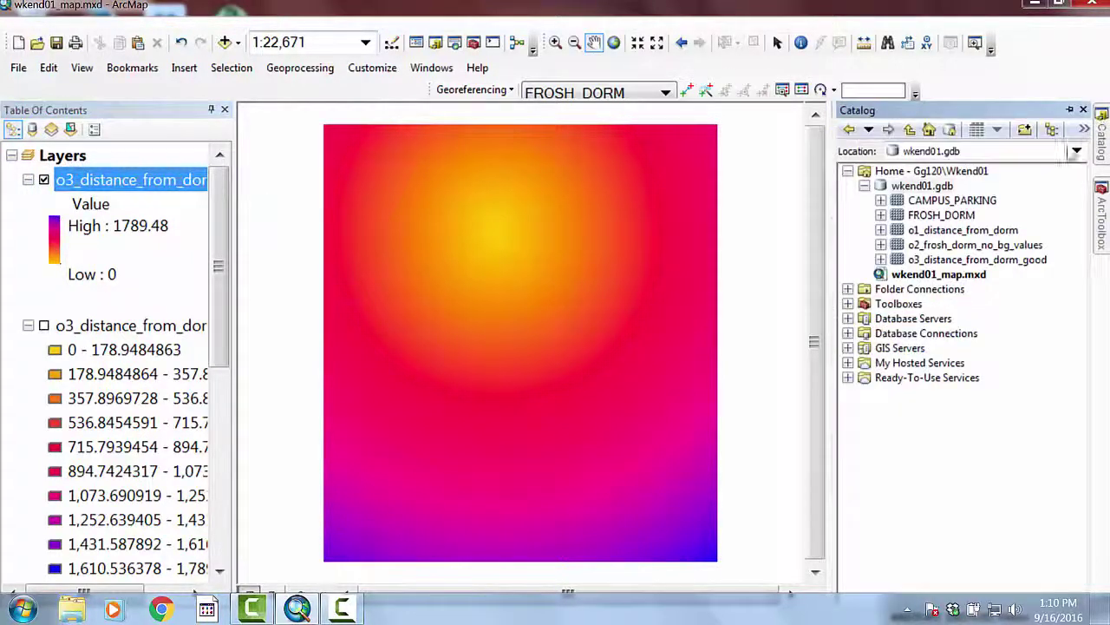
{"action": "right_click", "coordinate": [932, 186]}
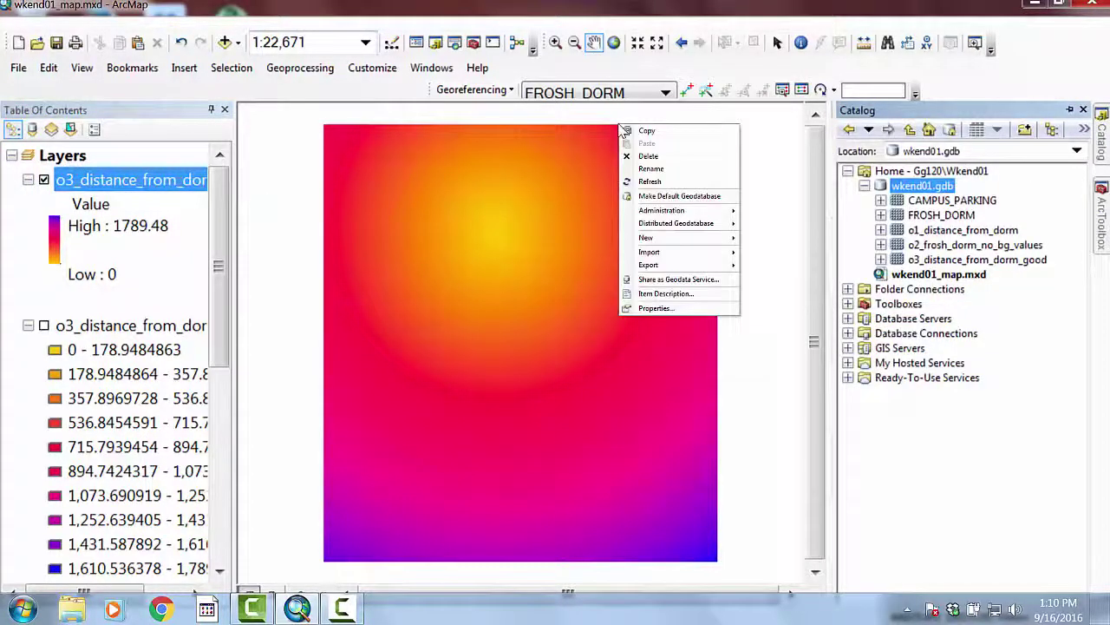
{"action": "left_click", "coordinate": [647, 182]}
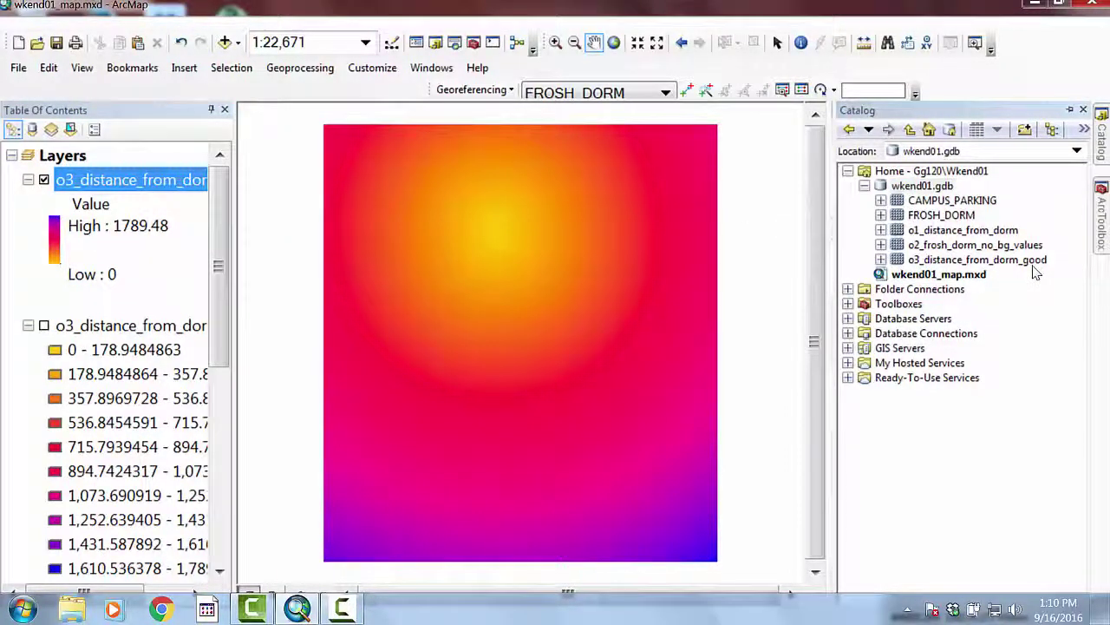
{"action": "key", "text": "ctrl+f"}
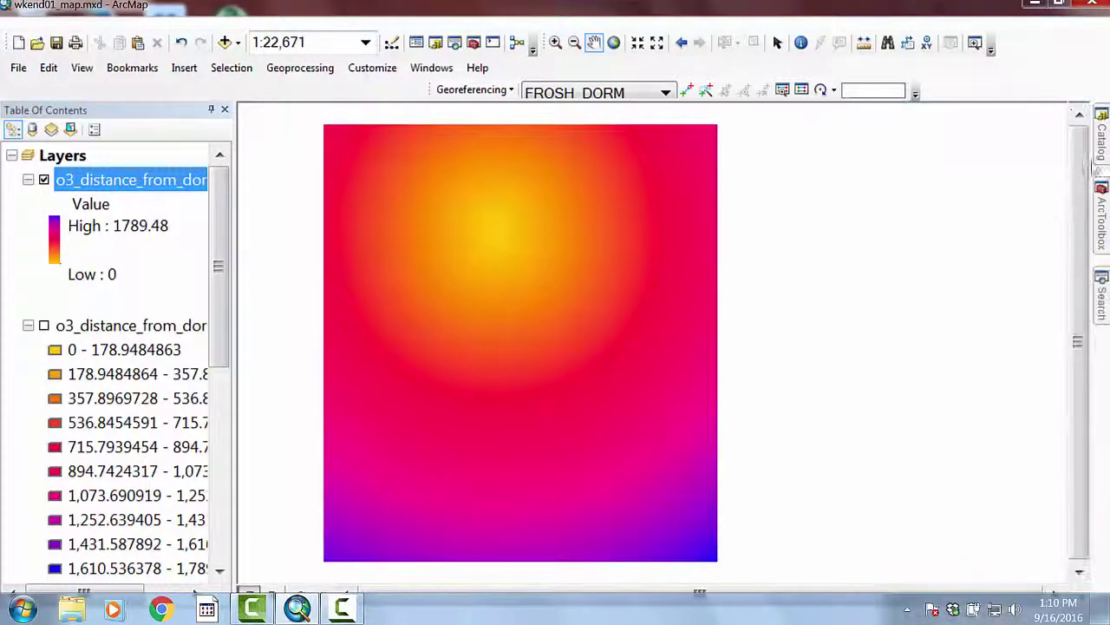
{"action": "mouse_move", "coordinate": [1102, 134]}
{"action": "left_click", "coordinate": [1069, 110]}
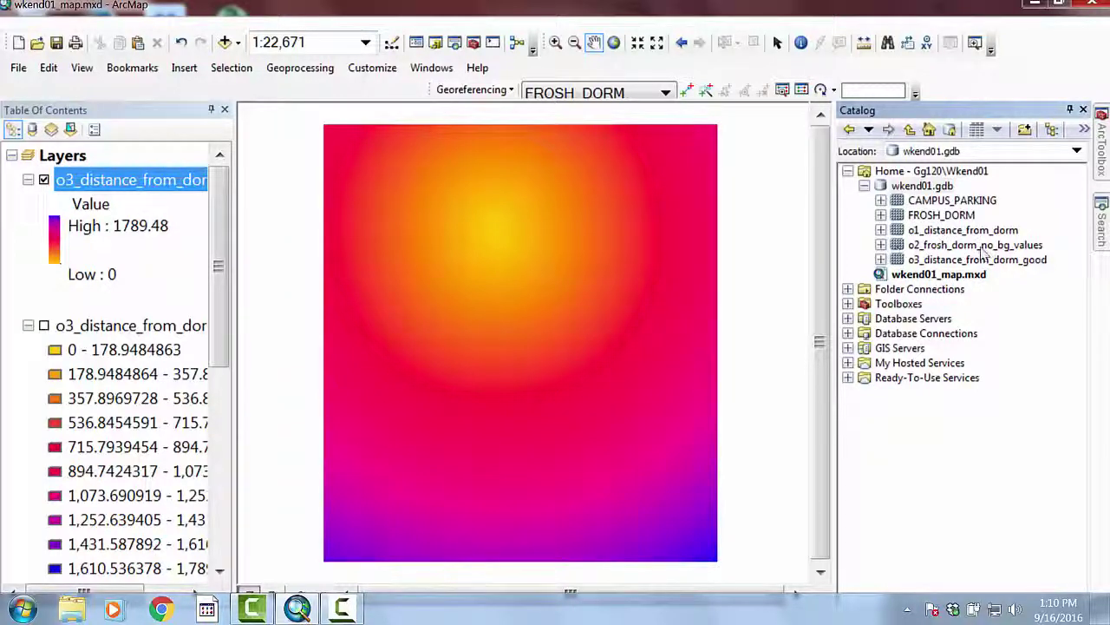
{"action": "left_click", "coordinate": [82, 178]}
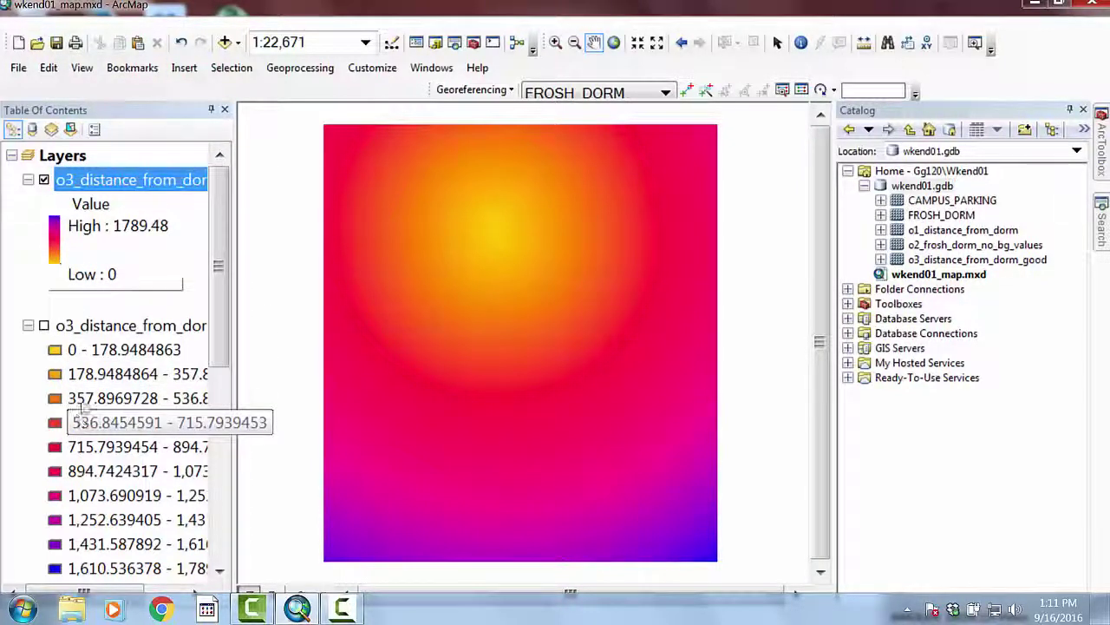
{"action": "left_click", "coordinate": [356, 609]}
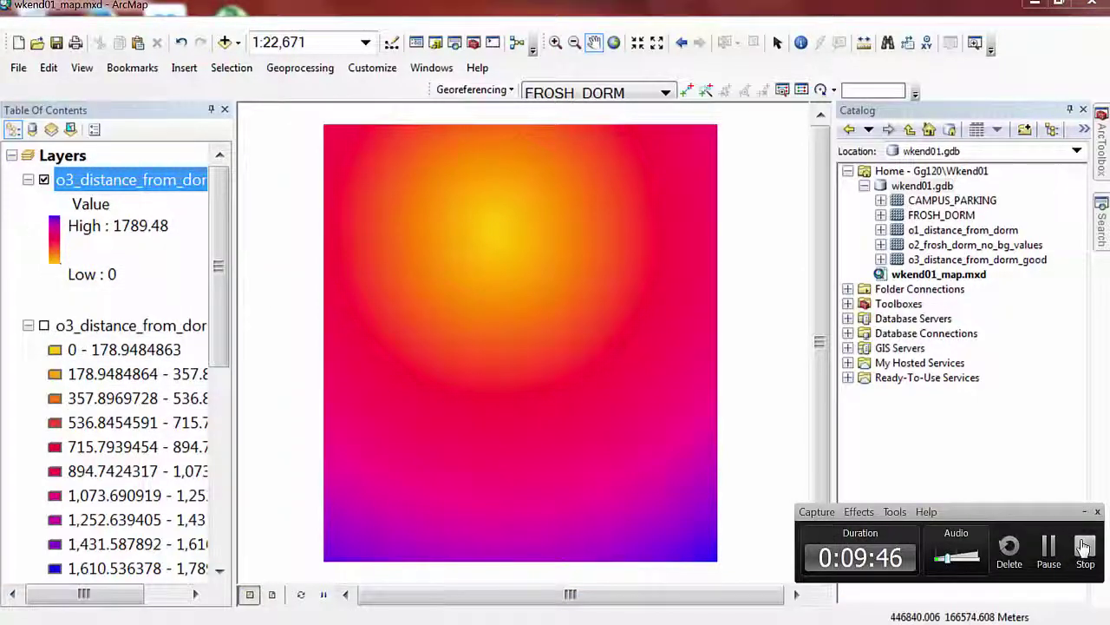